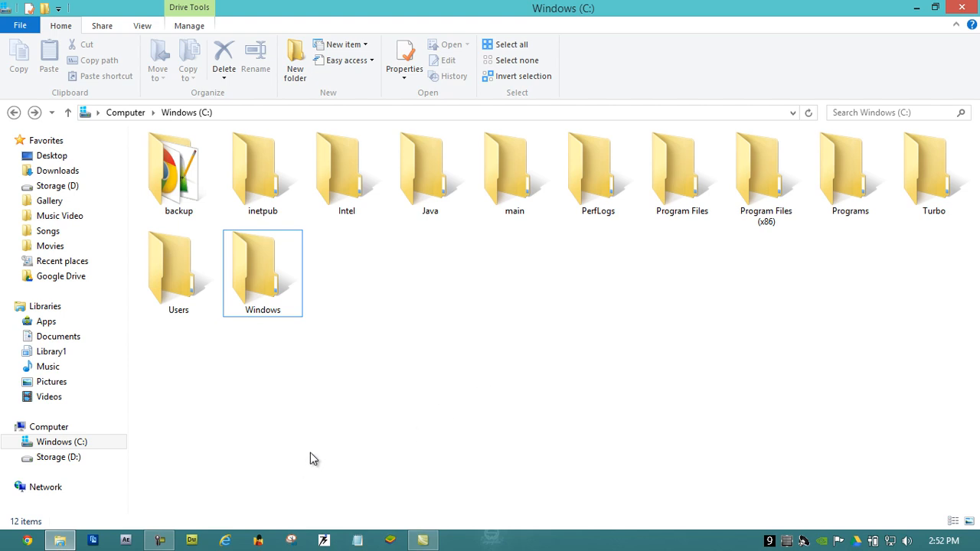
- Switch to Chrome, search Google for "wamp server", and go to the download section of the official WampServer site
left_click(27, 540)
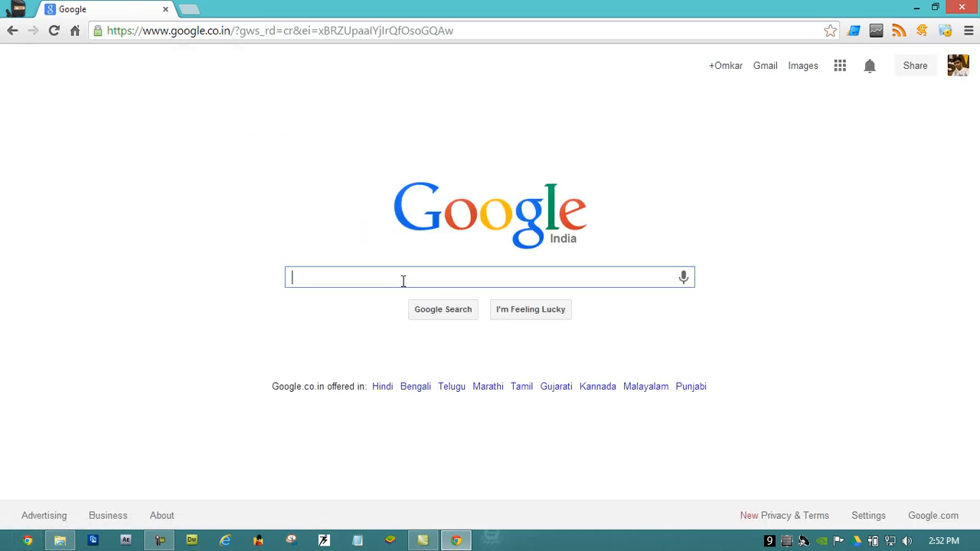
type("wamp server")
key("Return")
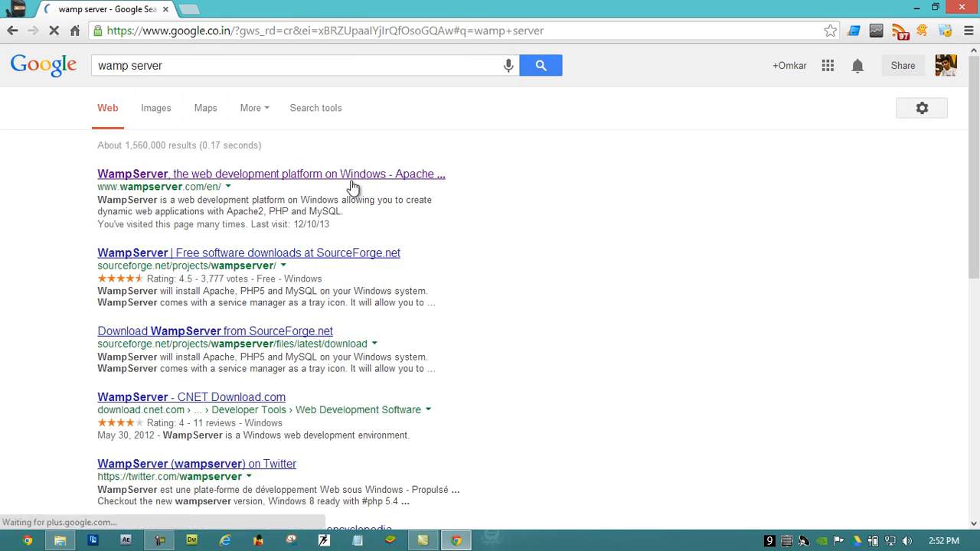
left_click(328, 181)
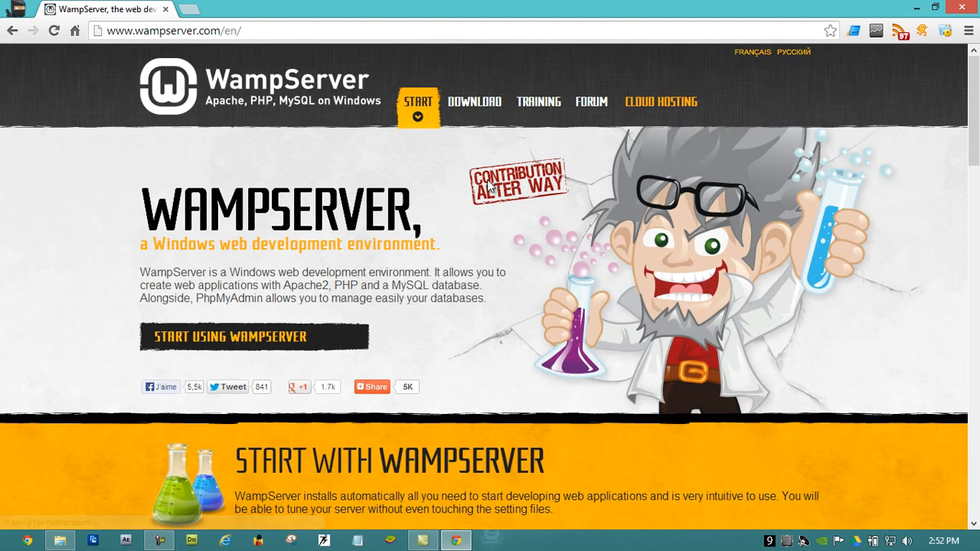
left_click(474, 121)
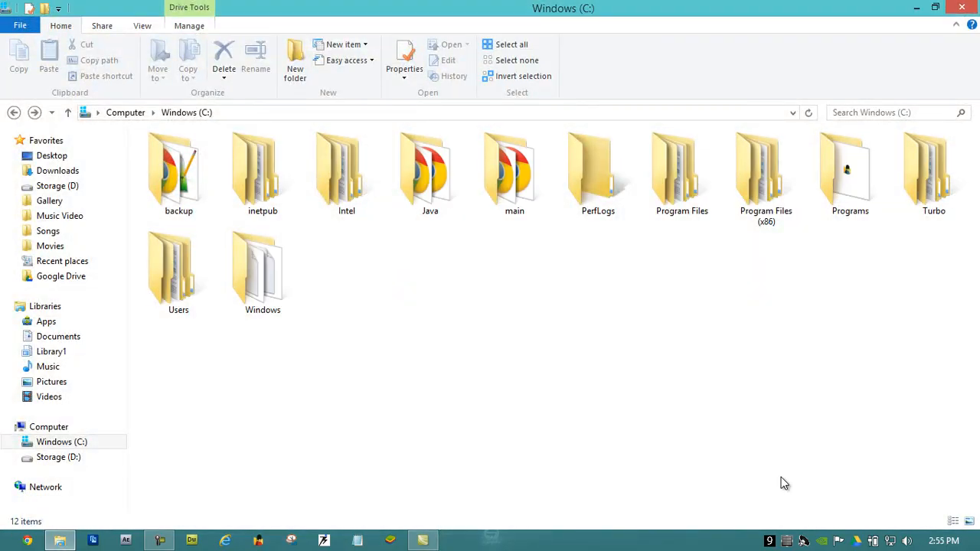
- Run the Wampserver2.4-x86 installer from the Downloads folder, allowing it past the SmartScreen prompt
left_click(116, 175)
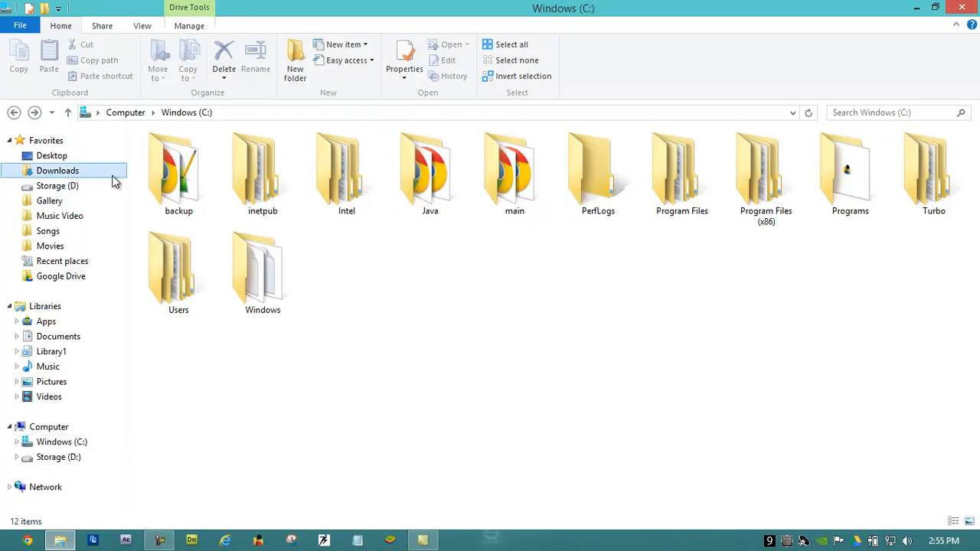
left_click(390, 188)
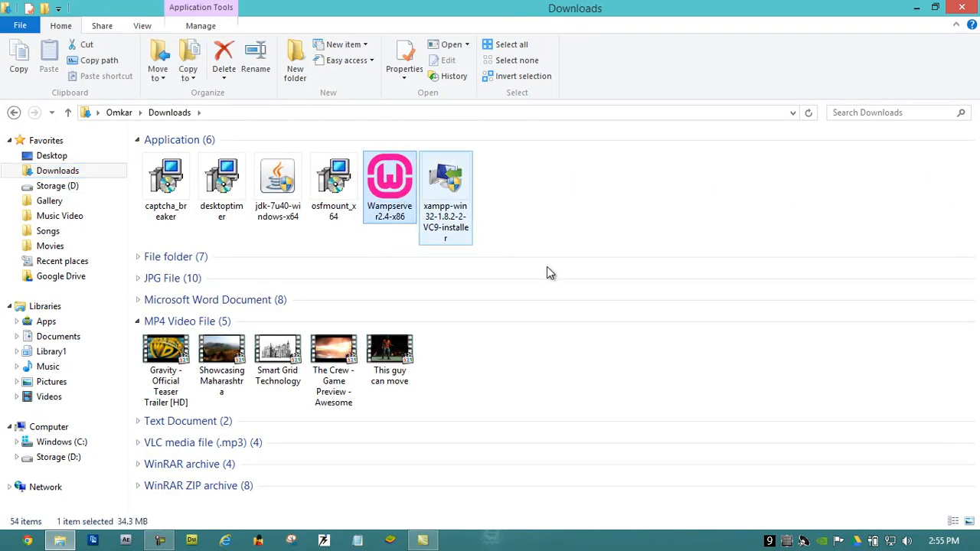
double_click(408, 206)
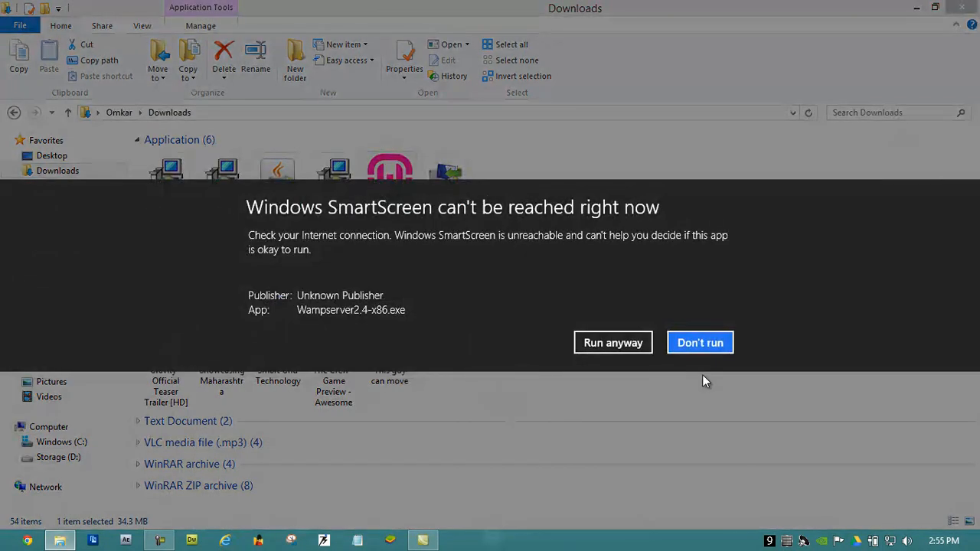
left_click(621, 350)
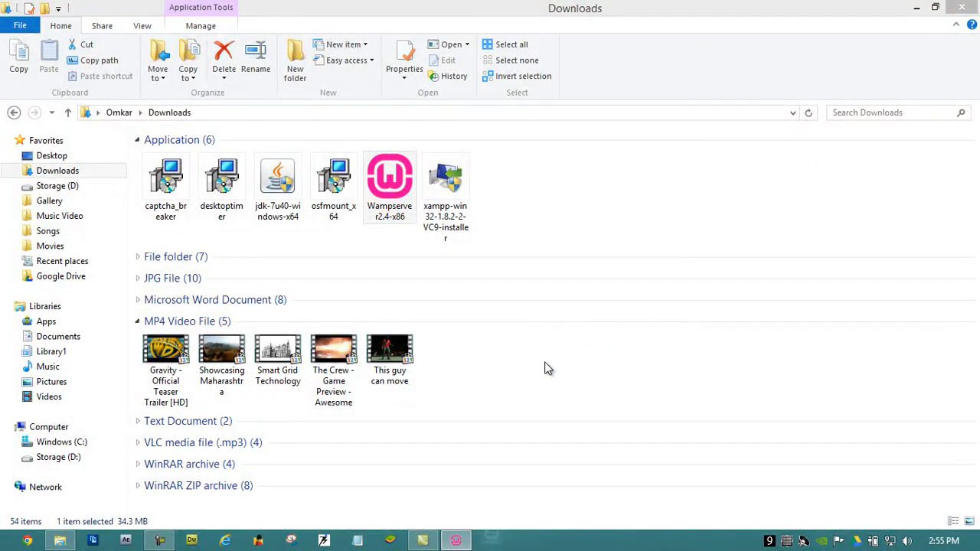
- Accept the license agreement and install WampServer 2 into c:\wamp without any additional icons
left_click(568, 387)
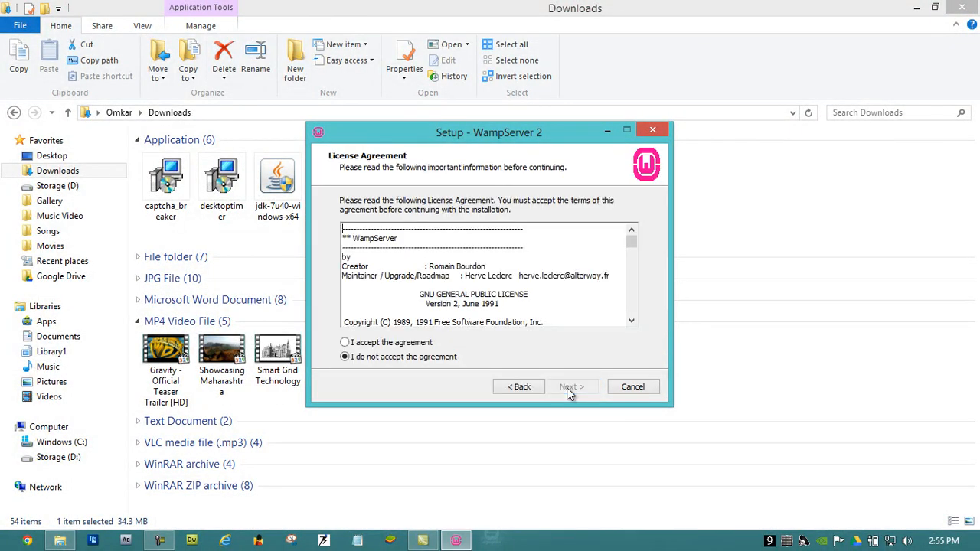
left_click(407, 344)
left_click(591, 387)
left_click(408, 252)
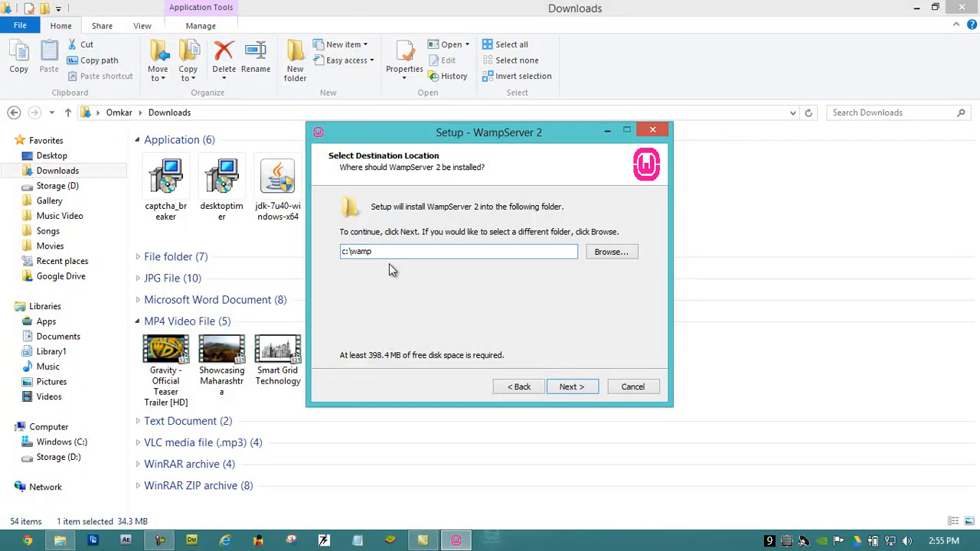
left_click(570, 389)
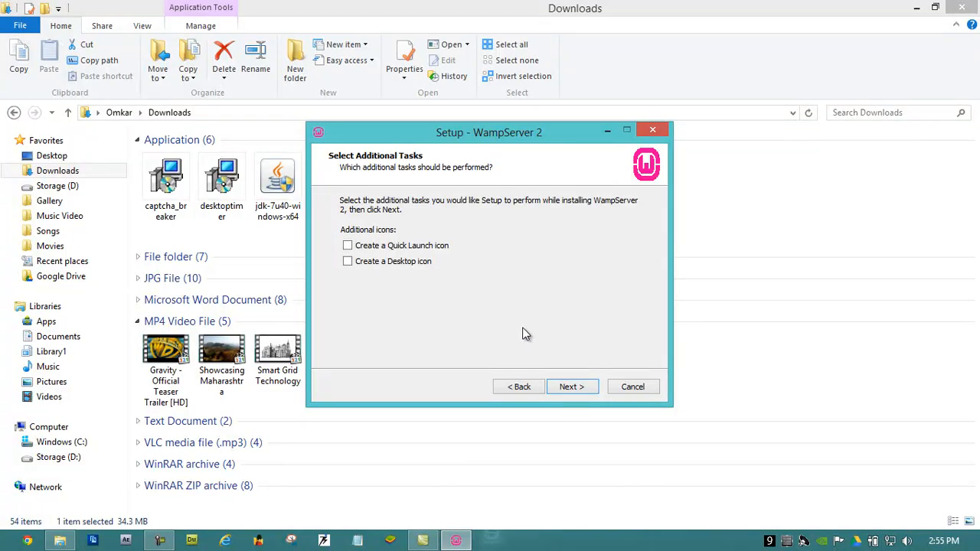
left_click(581, 388)
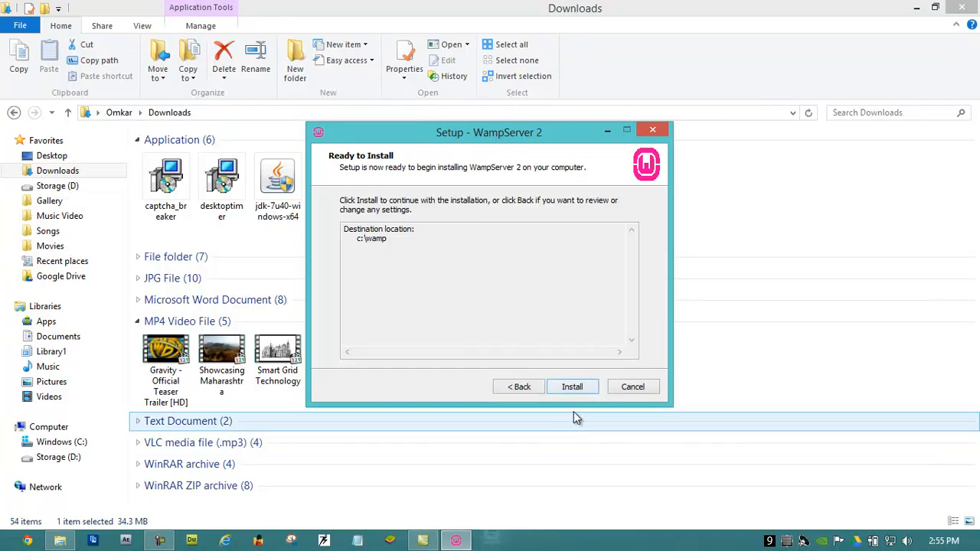
left_click(579, 392)
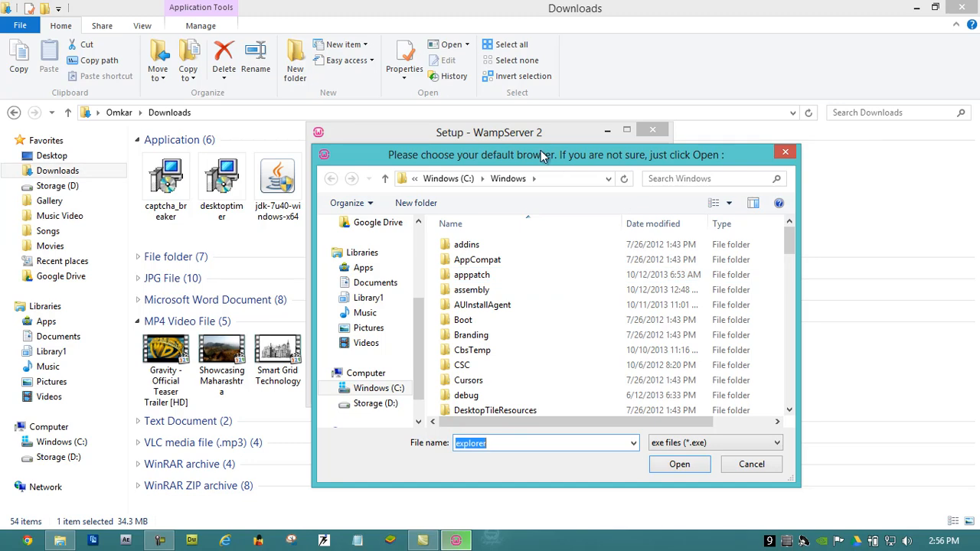
- Complete the setup with explorer as default browser and the default PHP mail parameters, launching WampServer 2 on finish
left_click(699, 464)
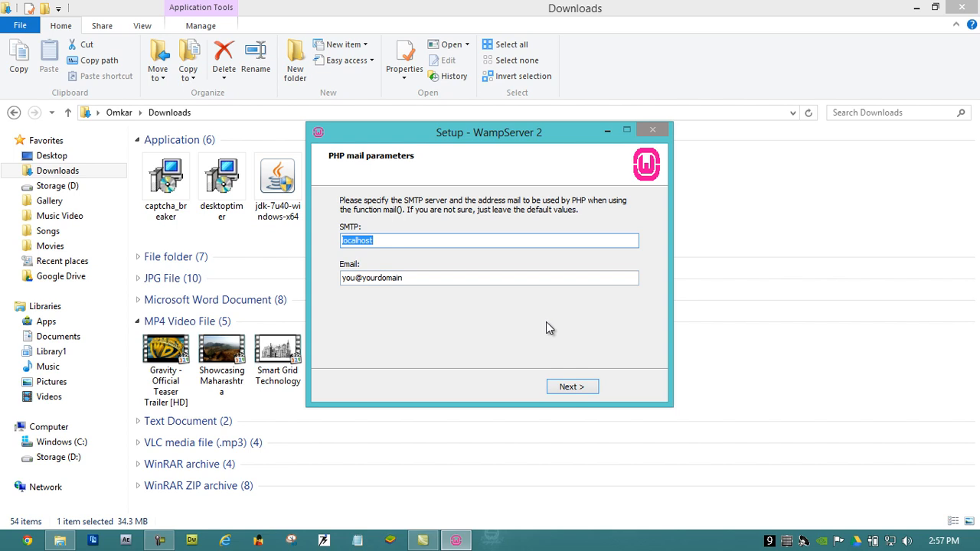
left_click(570, 389)
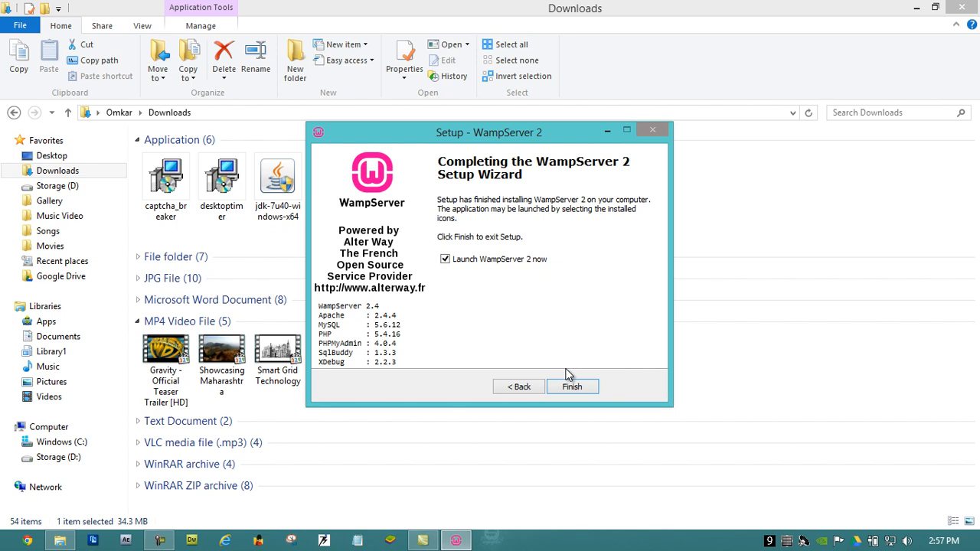
left_click(581, 389)
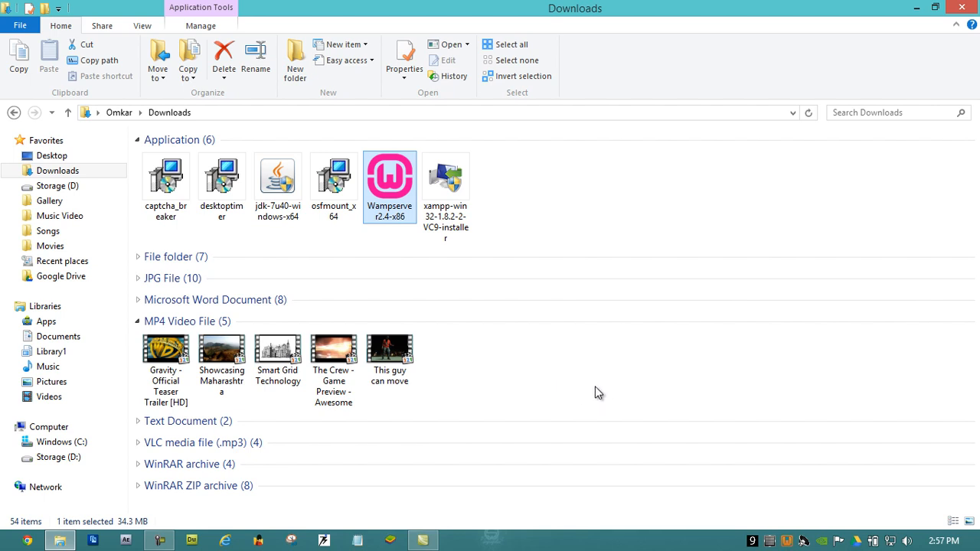
- Start all WampServer services
left_click(791, 542)
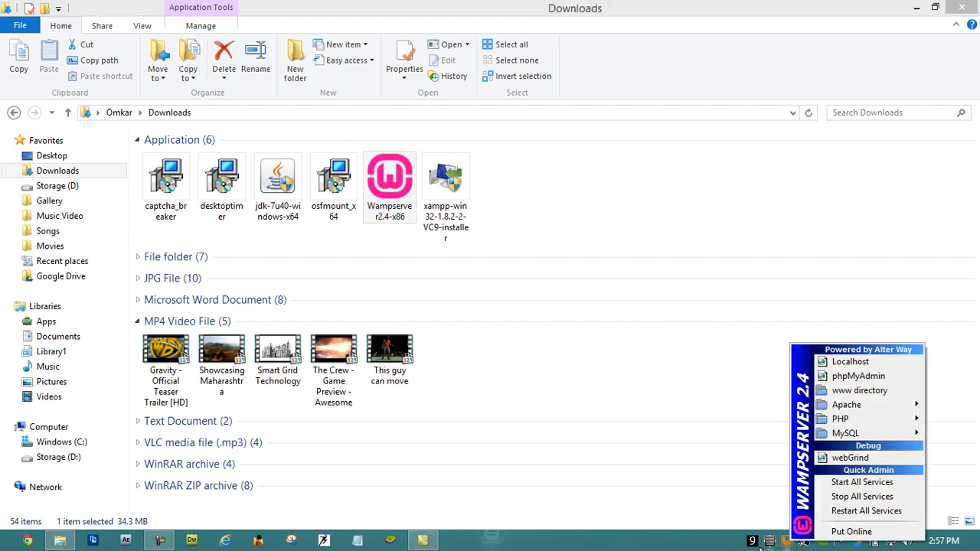
left_click(872, 486)
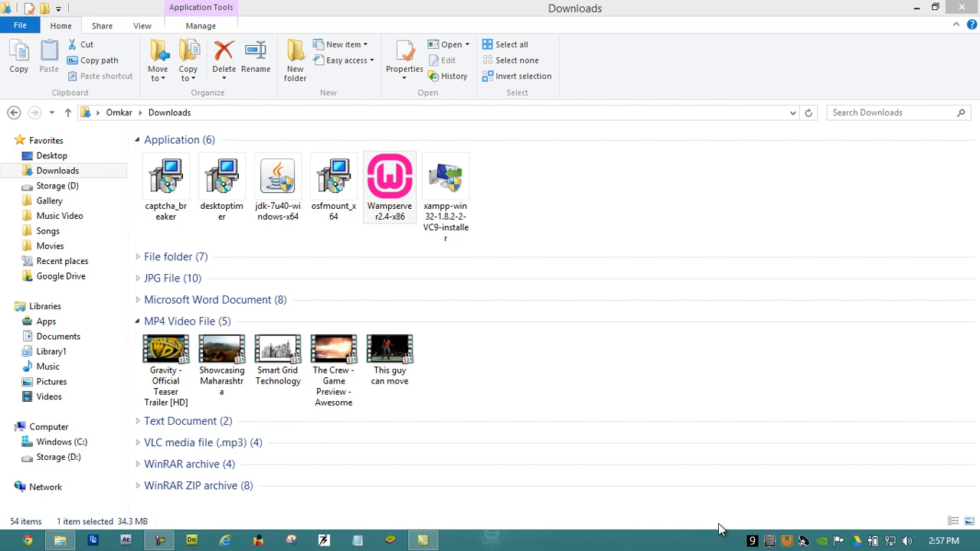
left_click(786, 540)
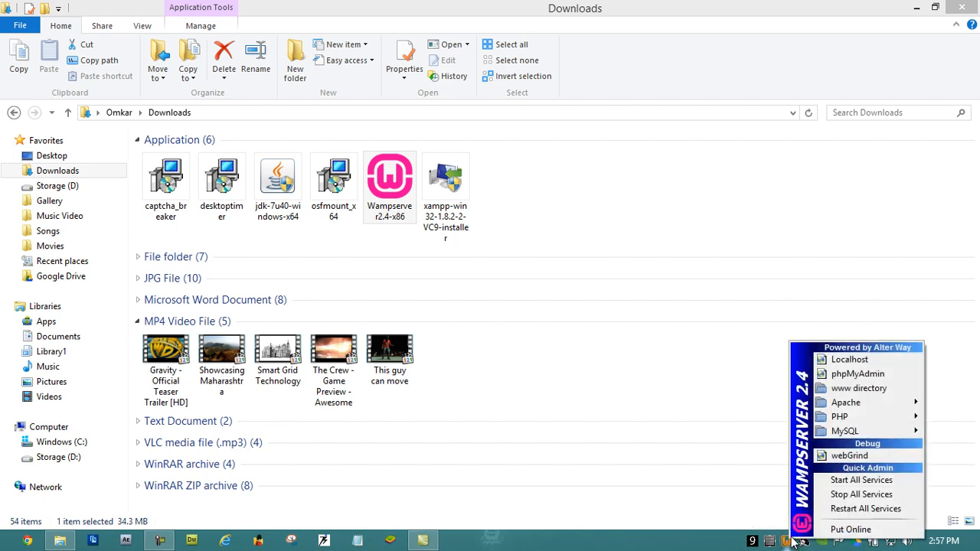
right_click(675, 545)
left_click(720, 499)
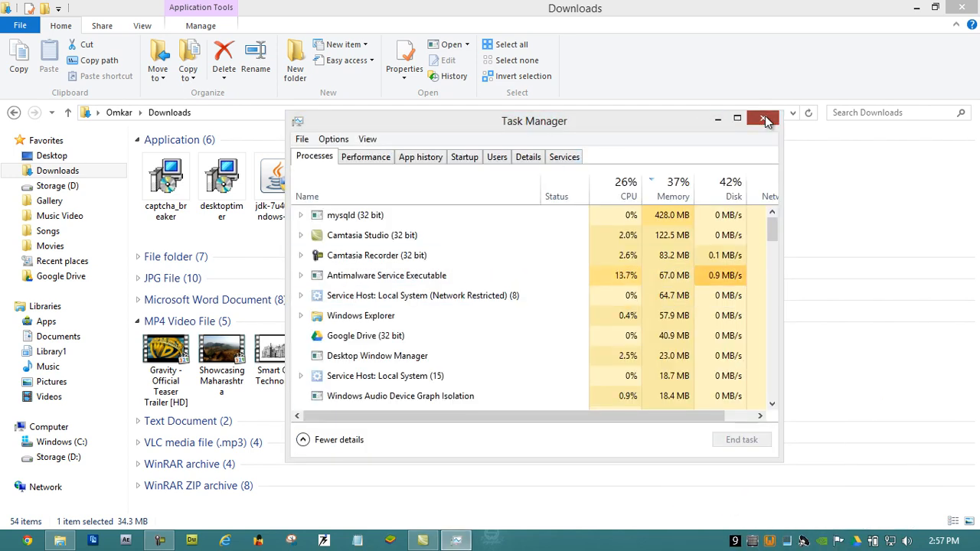
left_click(762, 118)
- Run WampServer's Apache port 80 test to see what uses the port, and exit the result console
left_click(789, 540)
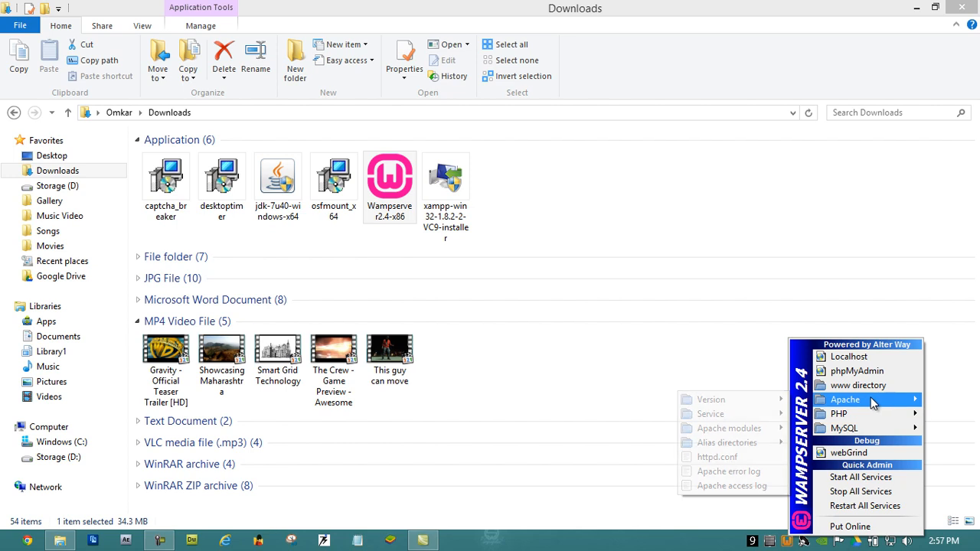
mouse_move(866, 415)
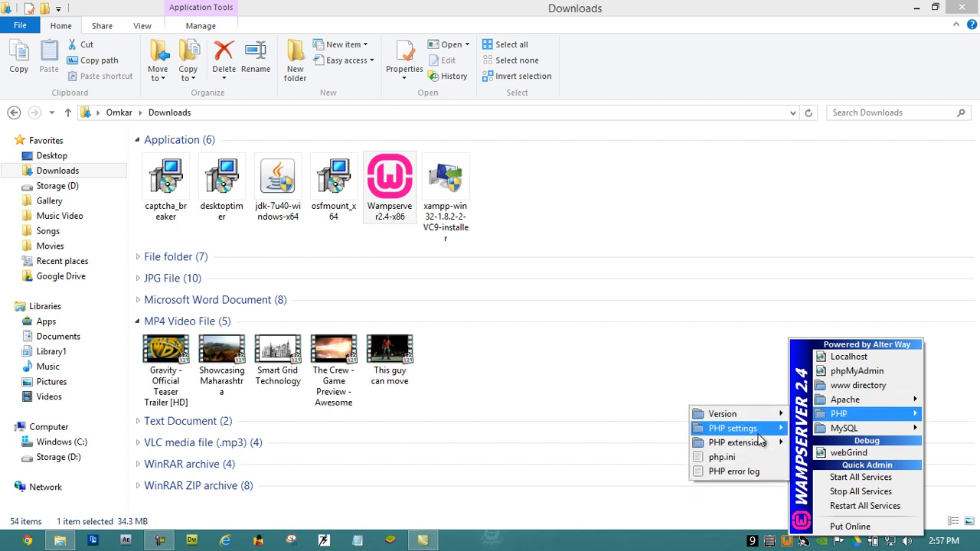
mouse_move(763, 421)
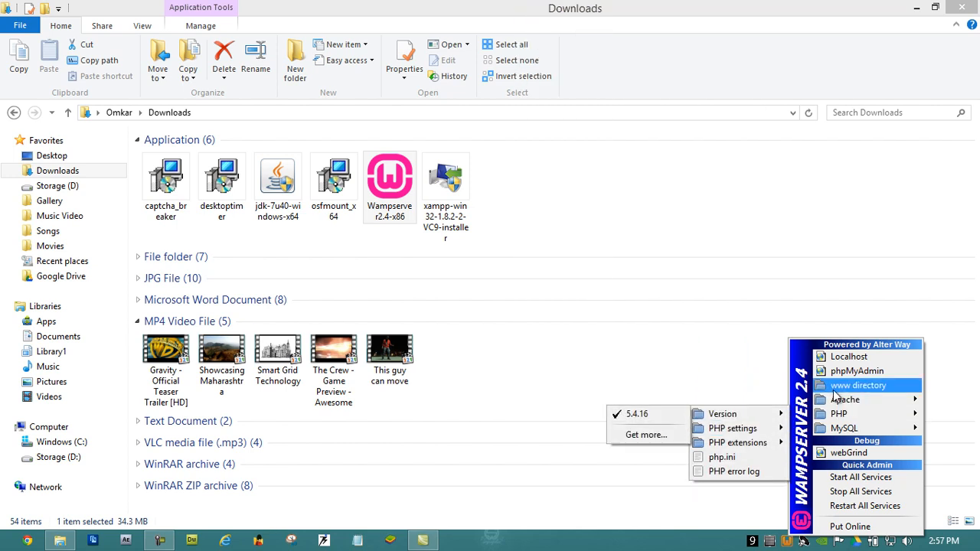
mouse_move(845, 400)
mouse_move(733, 414)
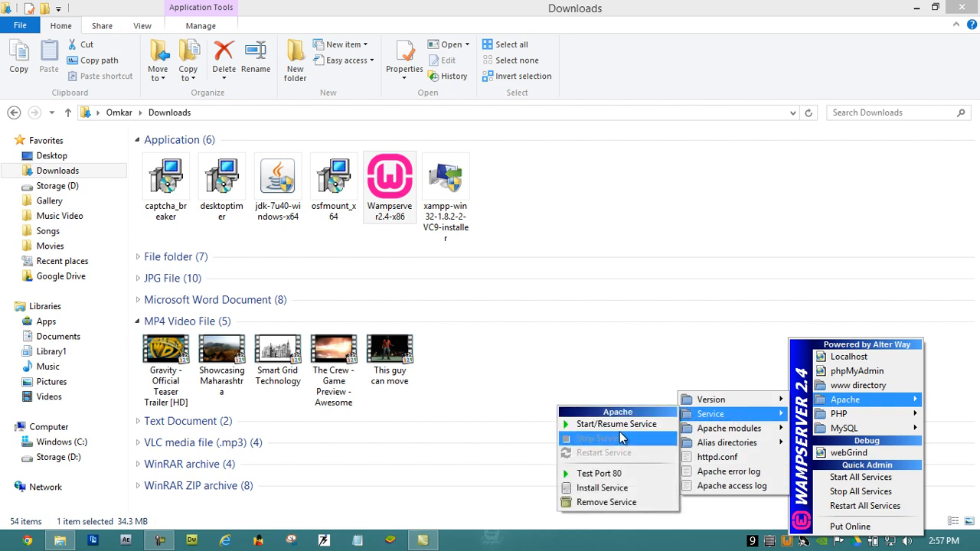
left_click(603, 473)
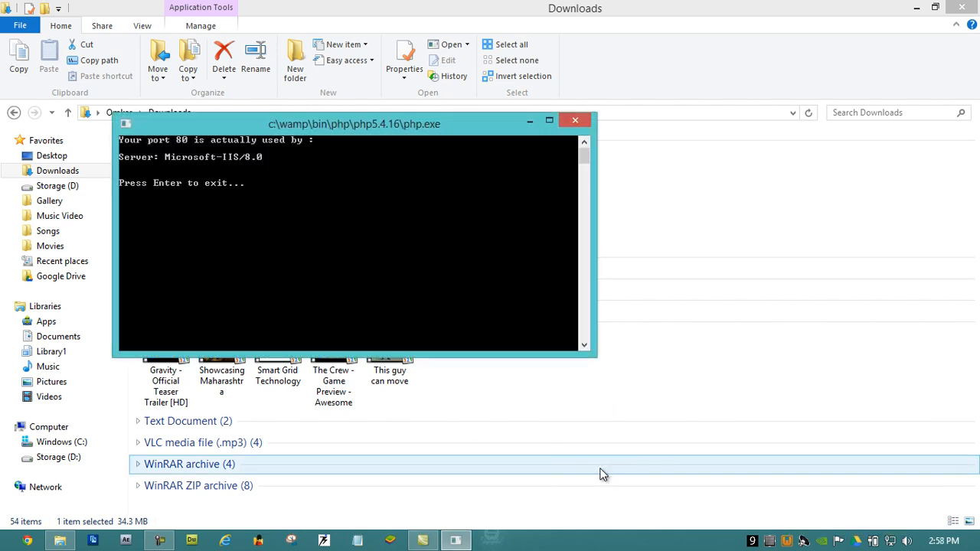
left_click_drag(450, 124, 625, 267)
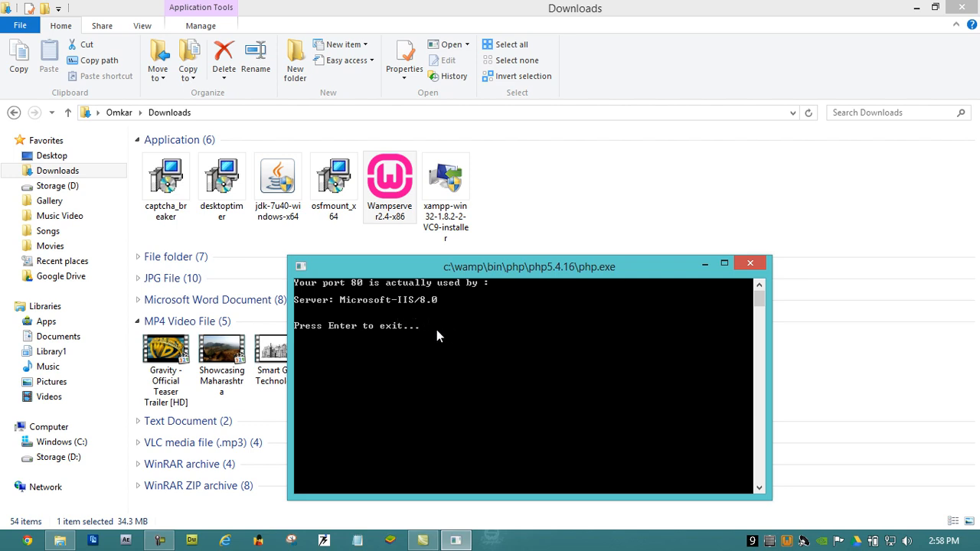
key("BackSpace")
key("Return")
- Stop the World Wide Web Publishing Service (W3SVC) in Task Manager, and close Task Manager
right_click(624, 540)
left_click(666, 503)
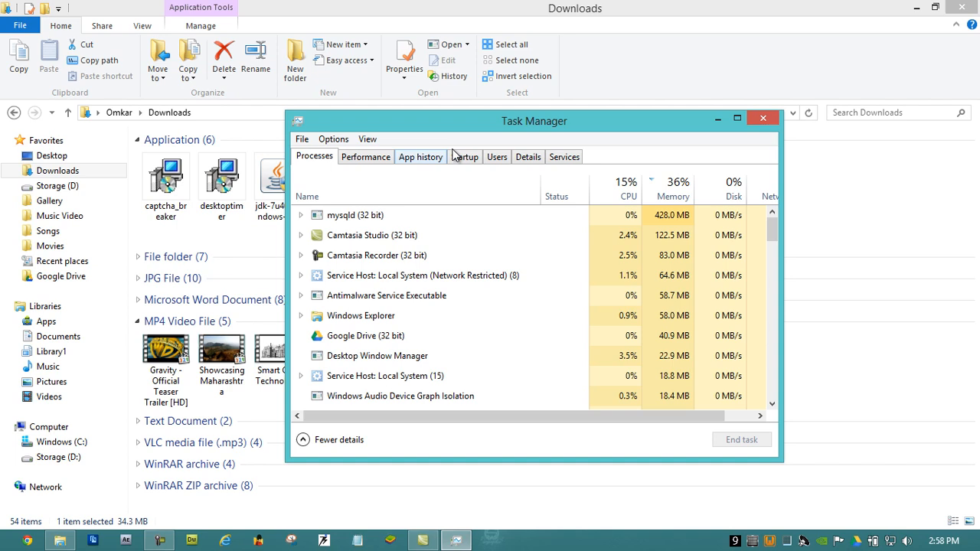
left_click(564, 157)
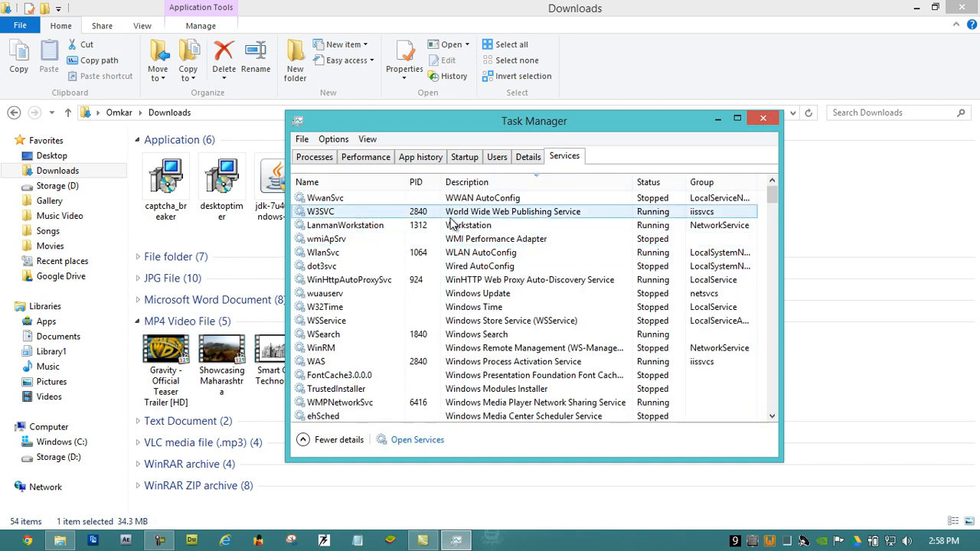
left_click(473, 217)
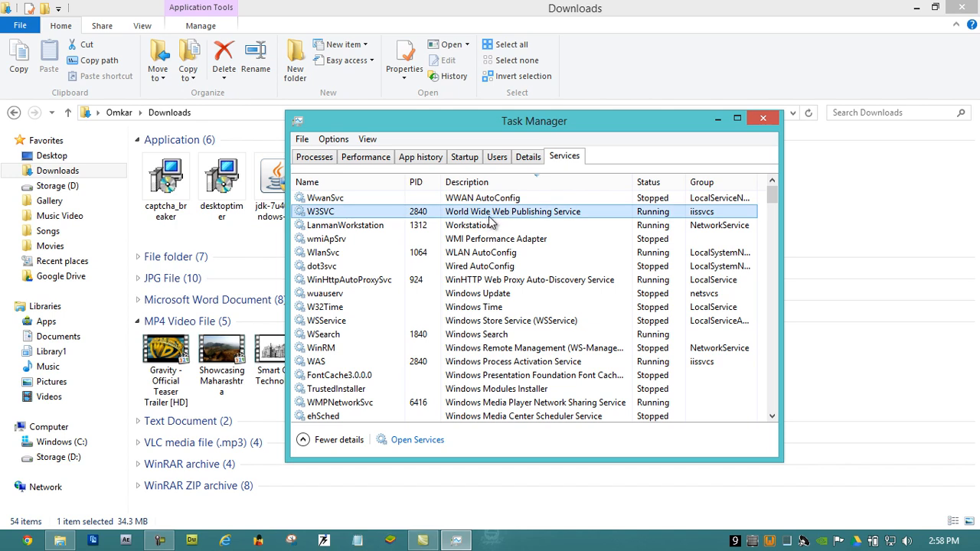
right_click(434, 216)
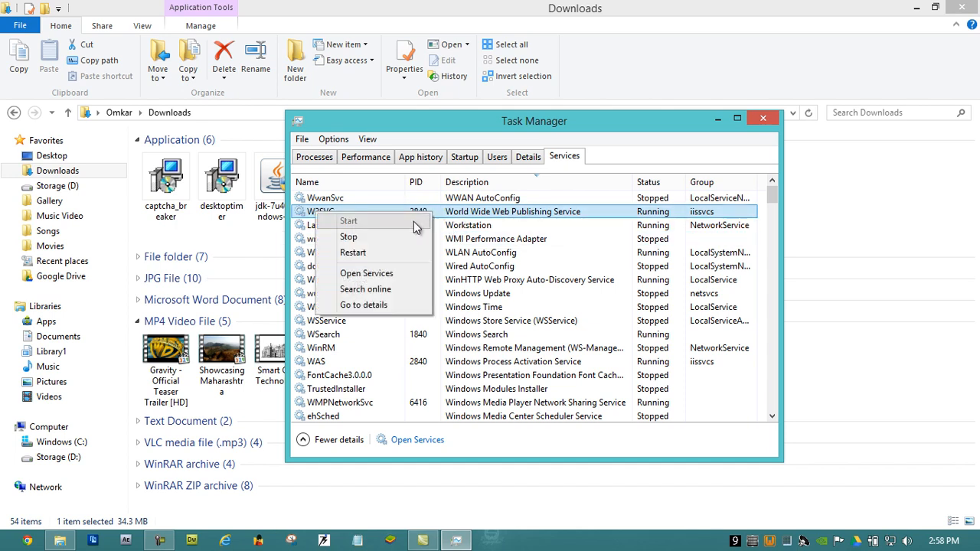
left_click(398, 238)
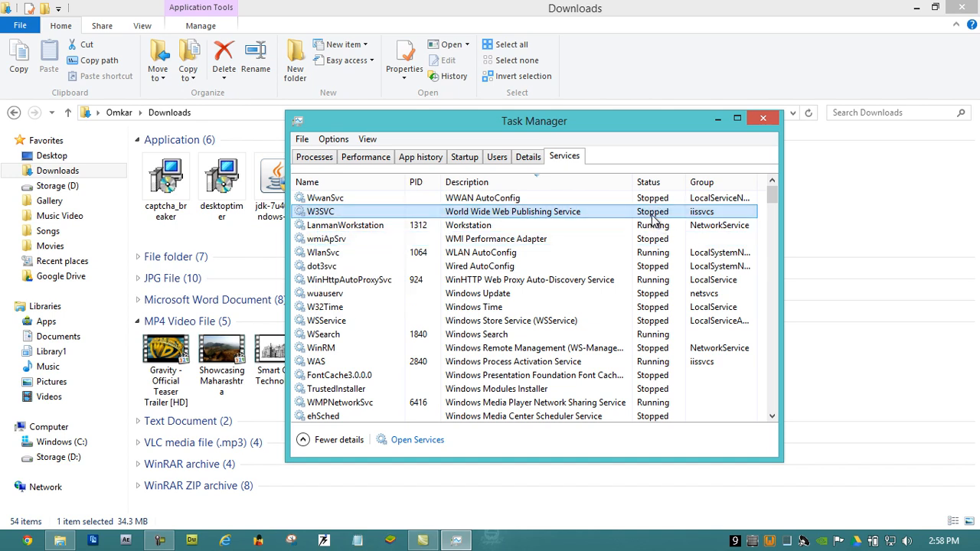
left_click(764, 120)
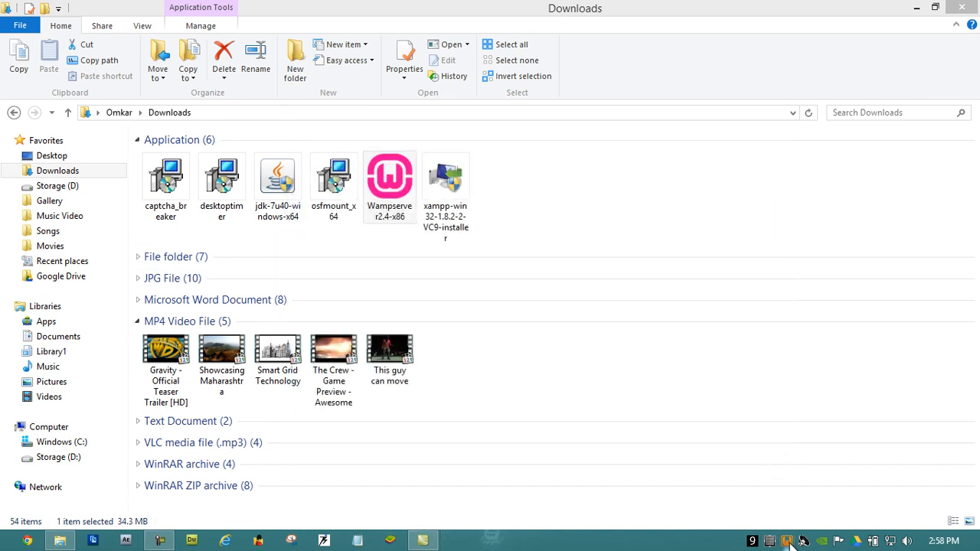
- Repeat the Apache port 80 test to check whether the port is free
left_click(790, 540)
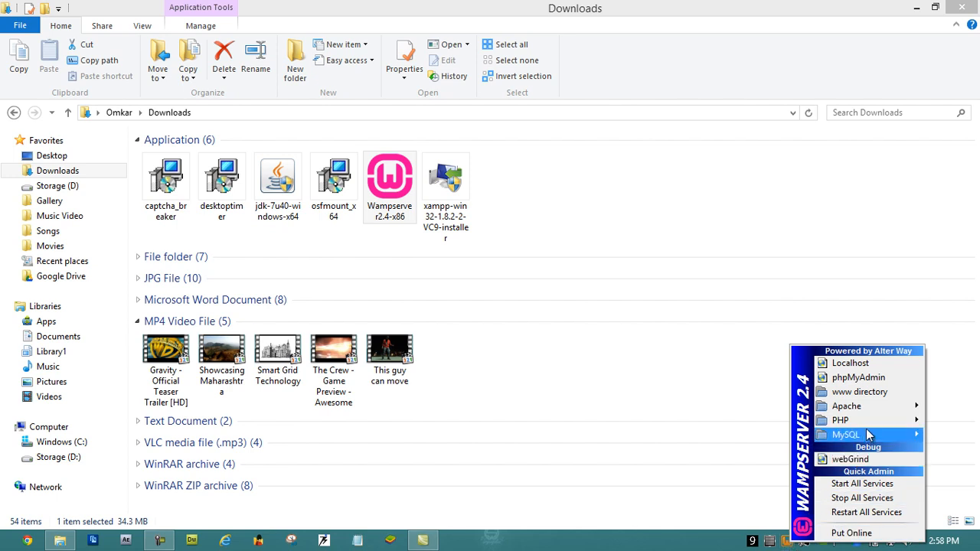
mouse_move(882, 414)
mouse_move(777, 422)
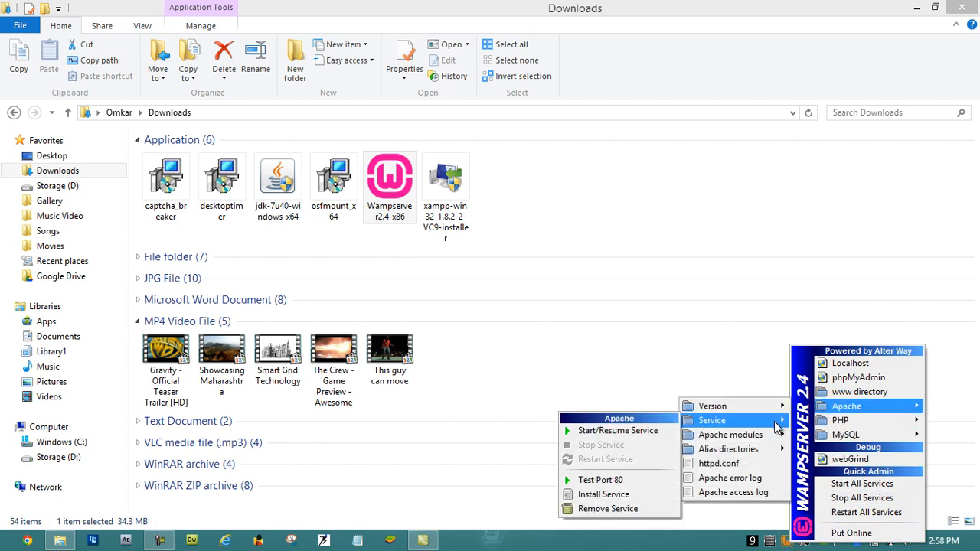
left_click(622, 482)
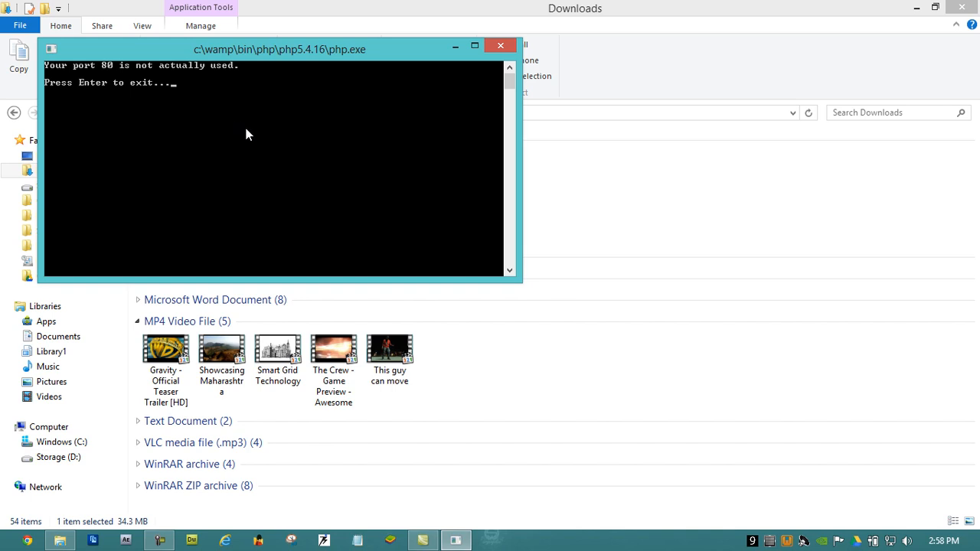
- Exit the port test console, stop all WampServer services, and restart all of them
key("Return")
left_click(786, 540)
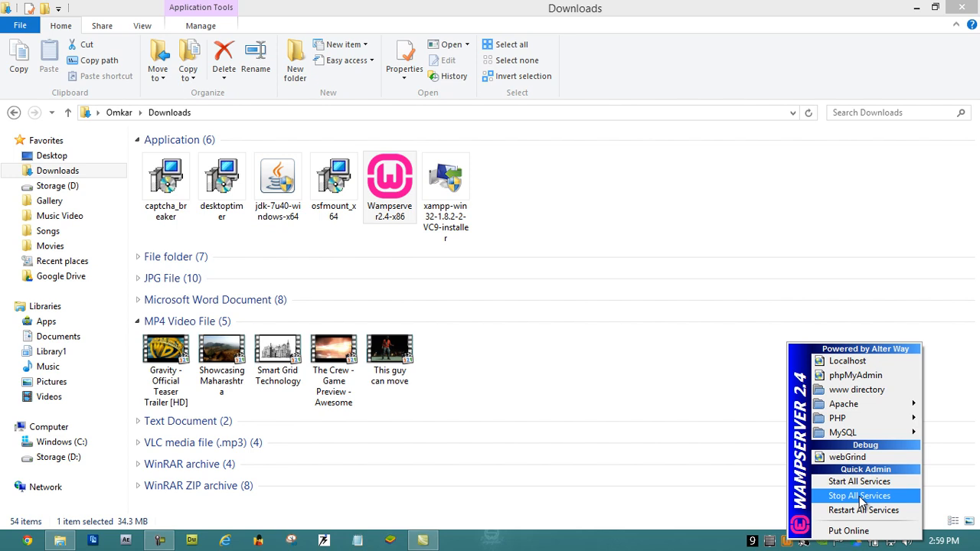
left_click(859, 498)
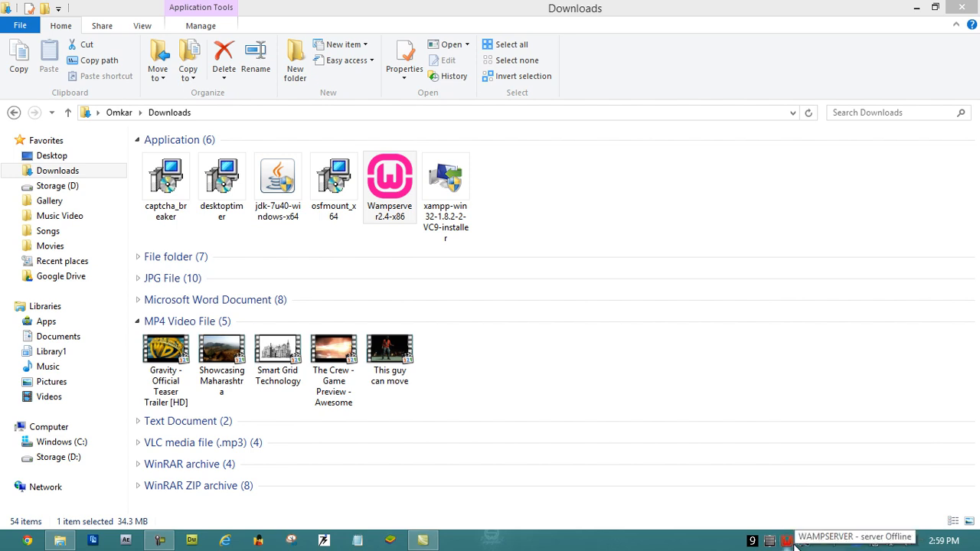
left_click(789, 541)
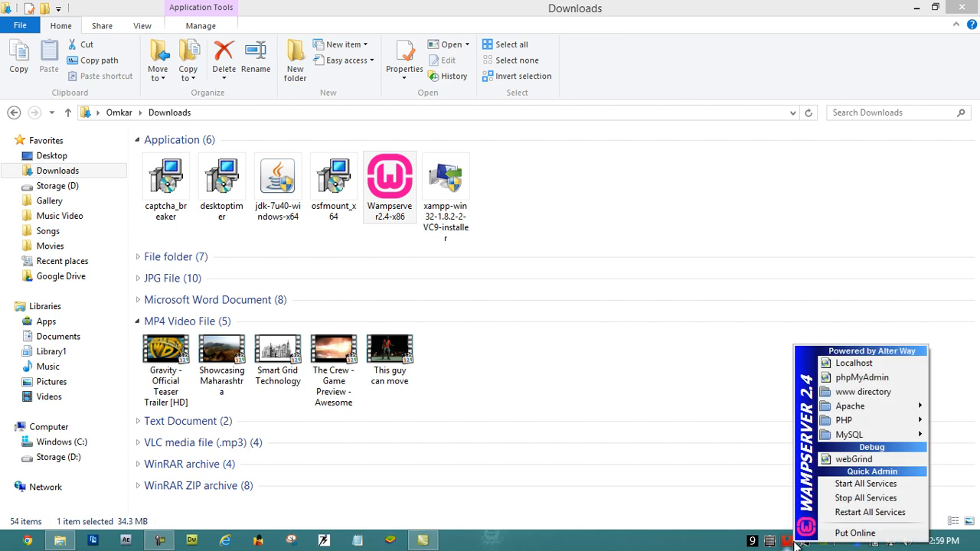
left_click(857, 514)
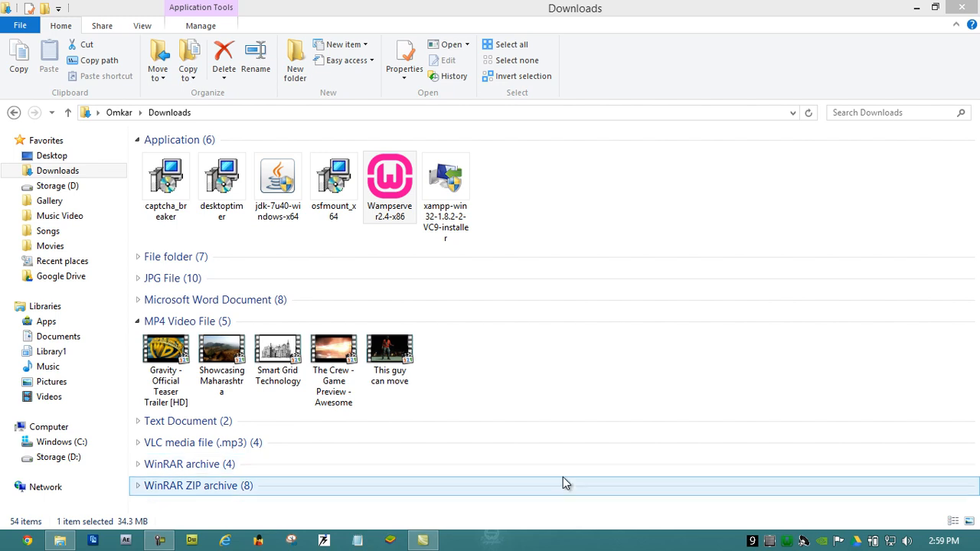
- Open the www folder inside the wamp folder on the C: drive
left_click(100, 444)
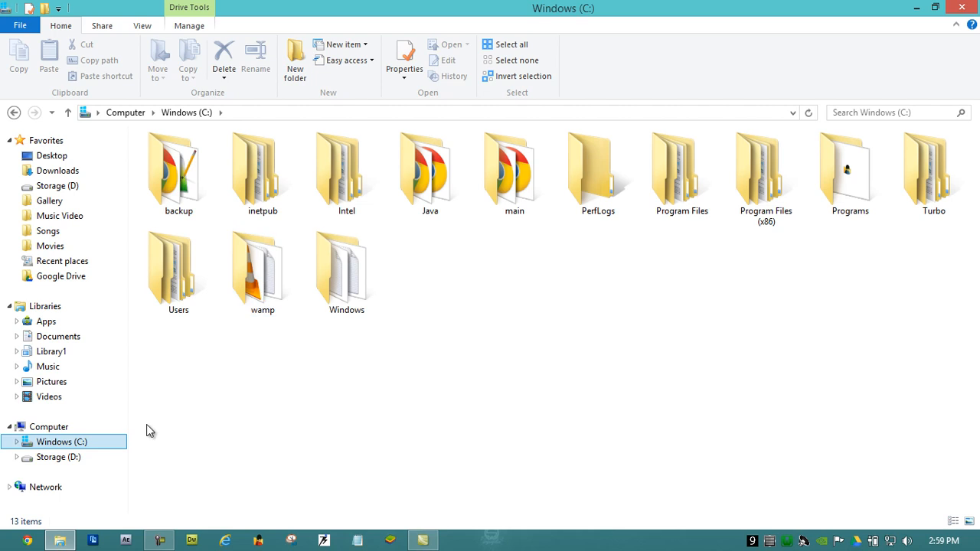
double_click(284, 296)
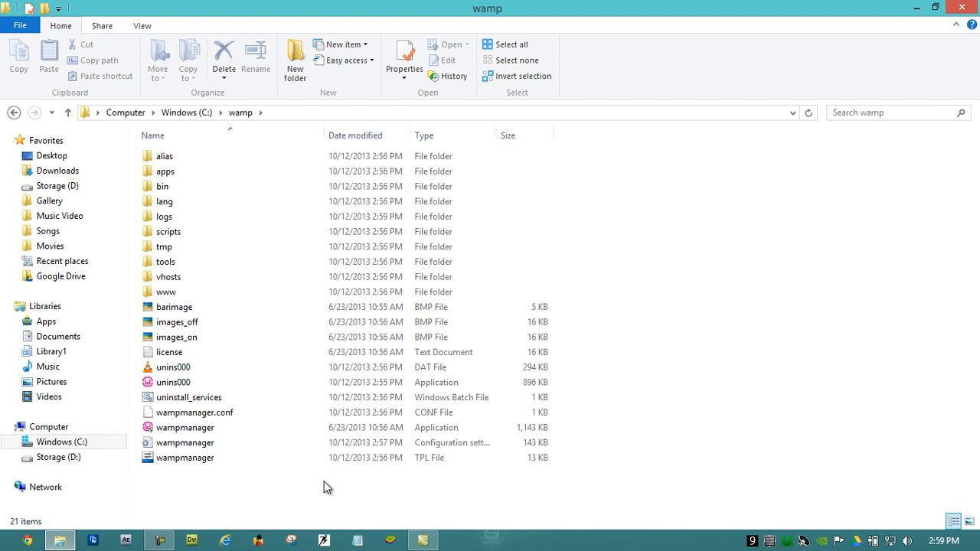
double_click(218, 291)
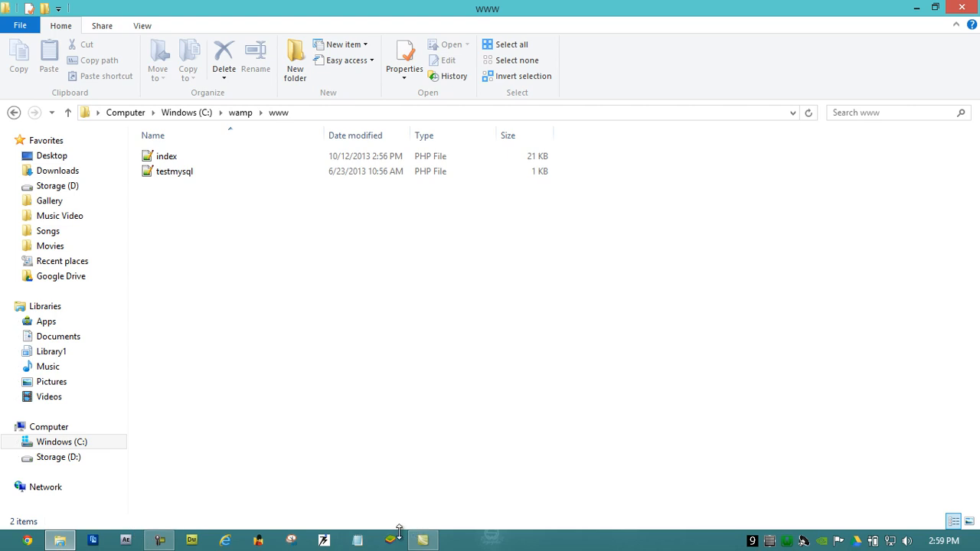
- Switch to Google Chrome and load localhost to view the WampServer homepage
left_click(27, 541)
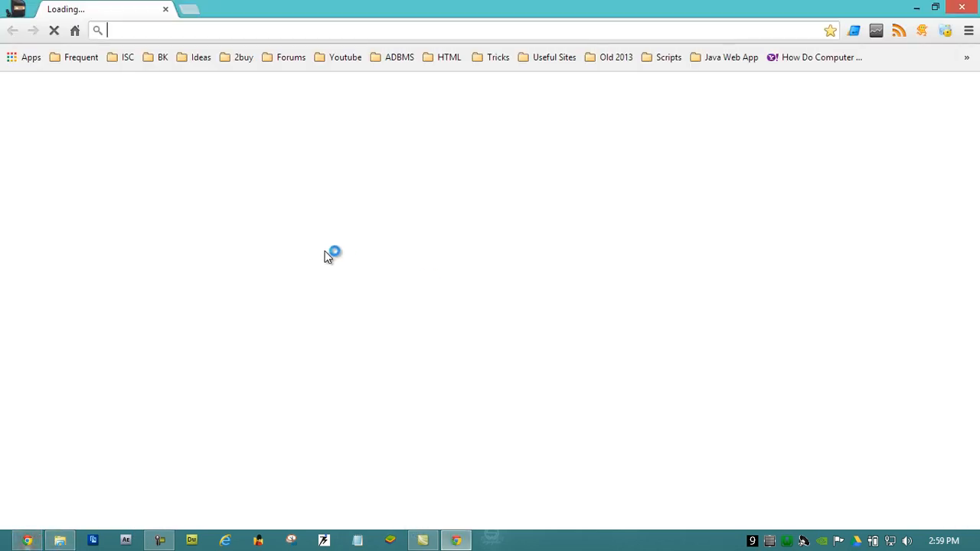
type("loc")
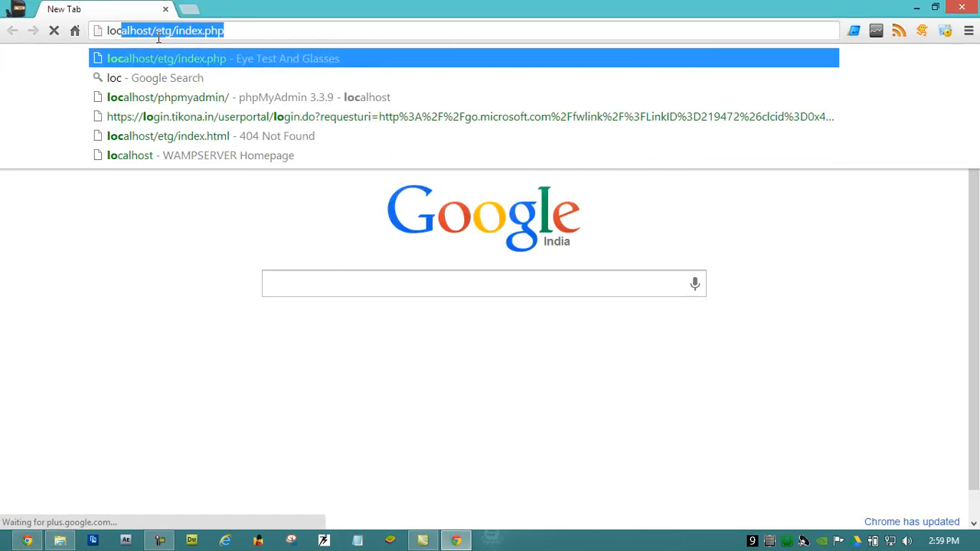
type("alhost")
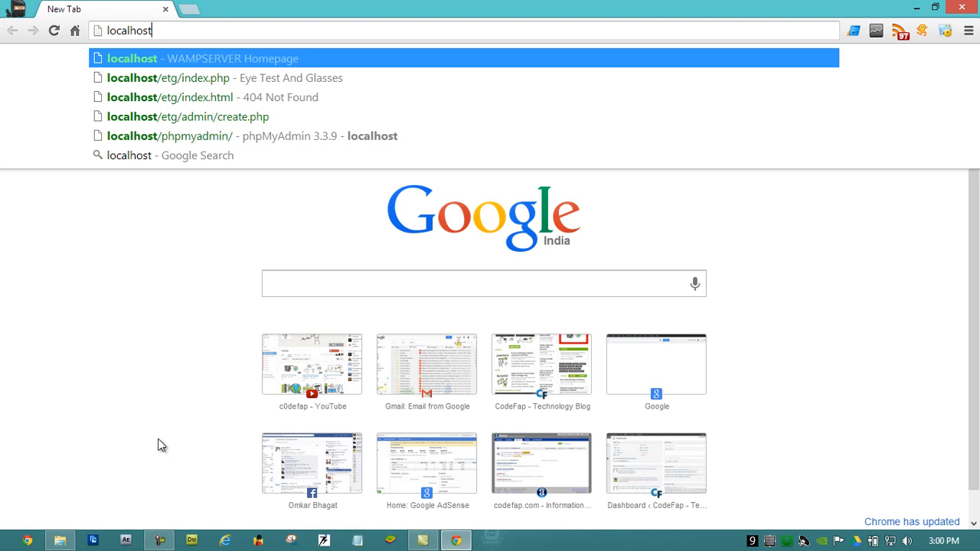
left_click(60, 540)
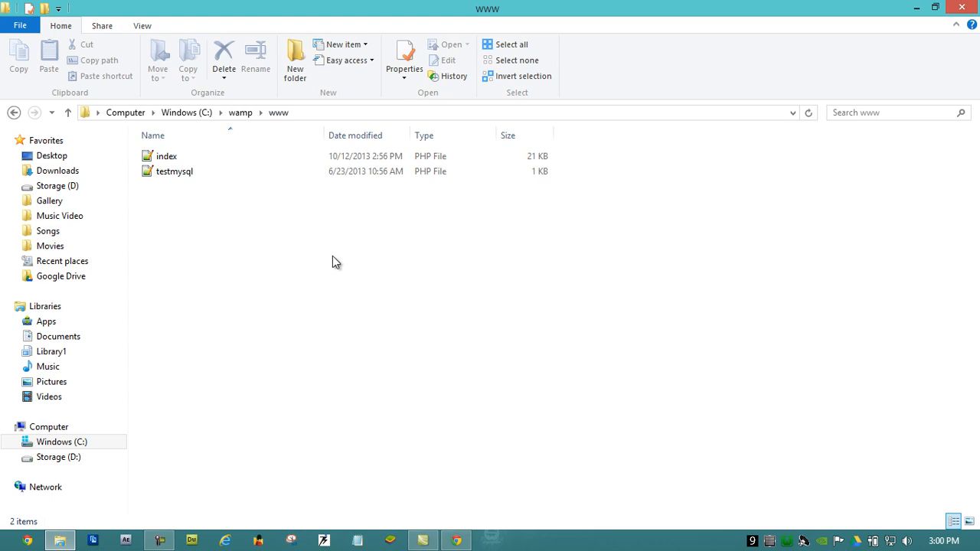
mouse_move(450, 545)
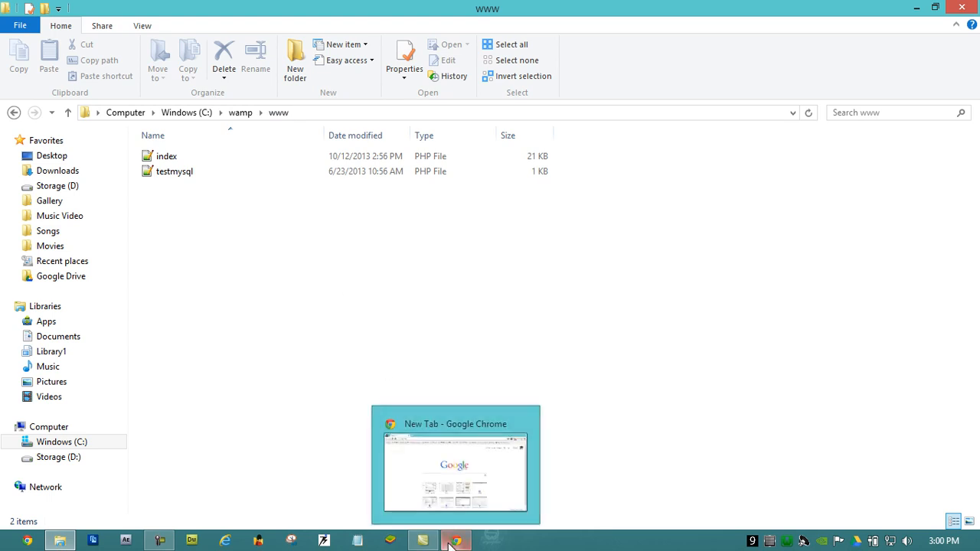
left_click(456, 541)
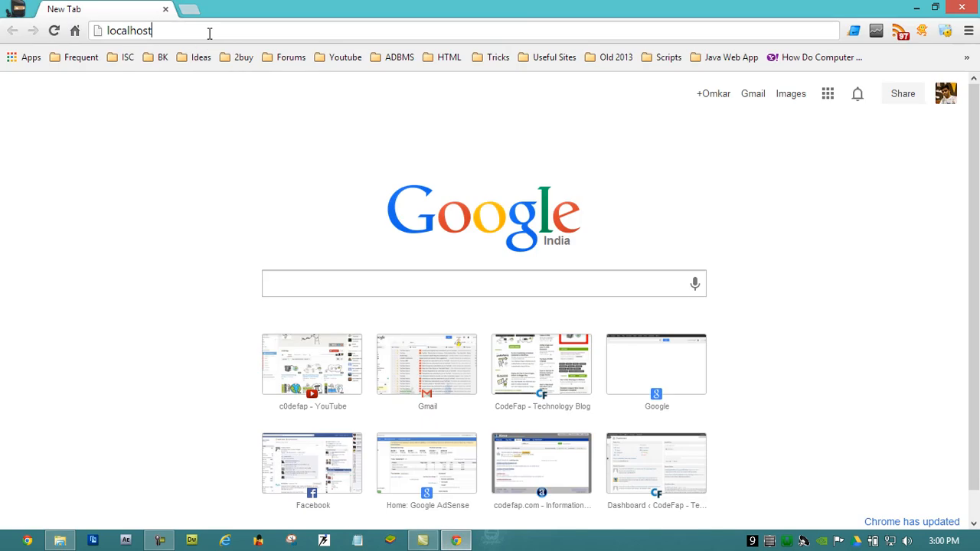
key("Return")
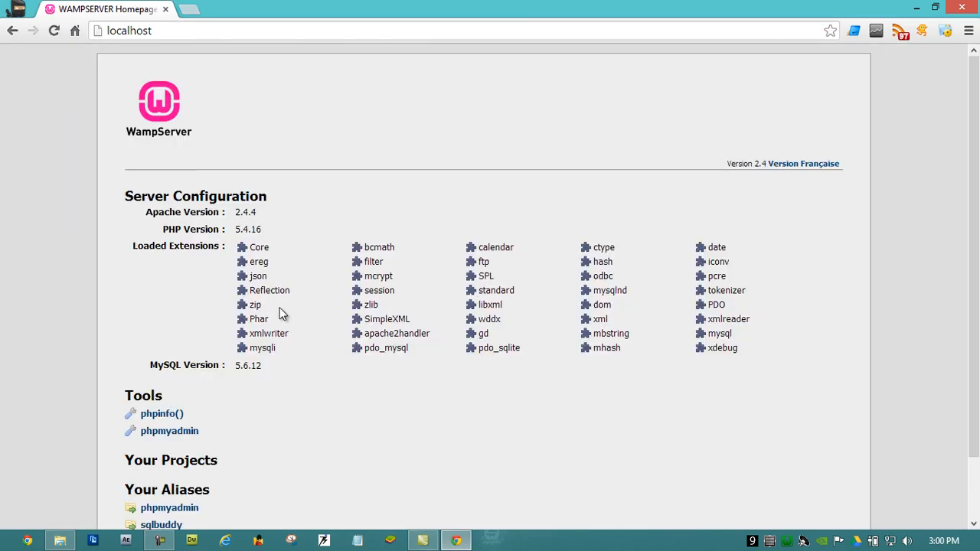
- Return to the www folder in File Explorer and open the index PHP file with Notepad
left_click(69, 539)
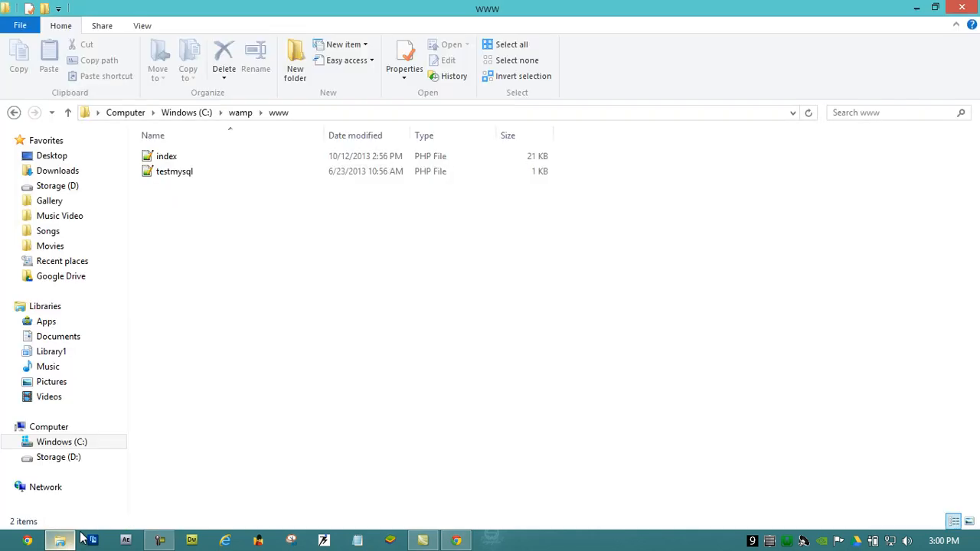
left_click(218, 161)
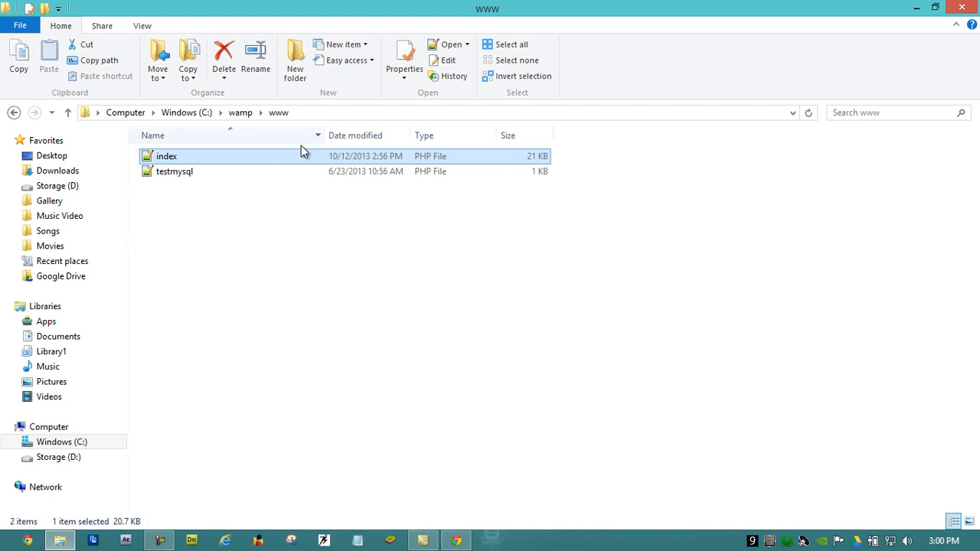
left_click(456, 540)
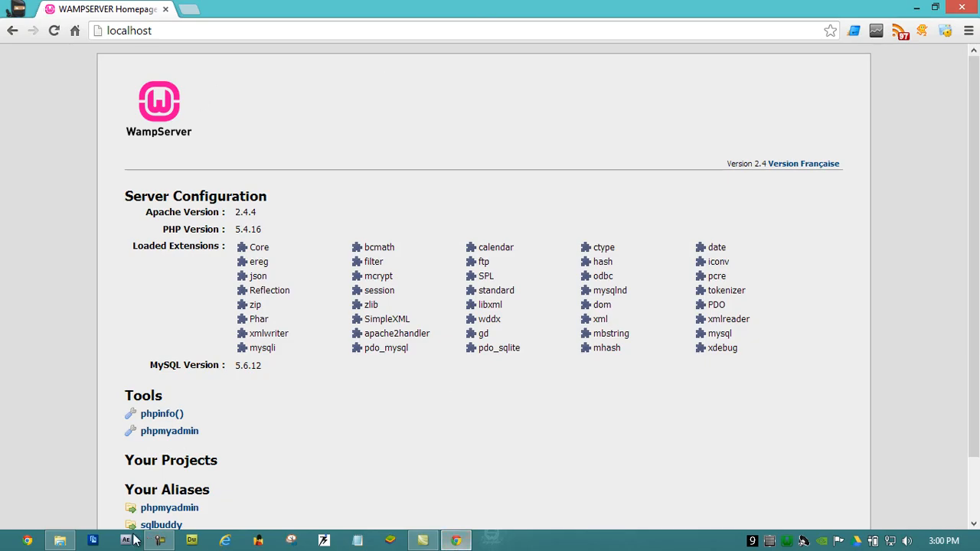
left_click(60, 541)
right_click(247, 159)
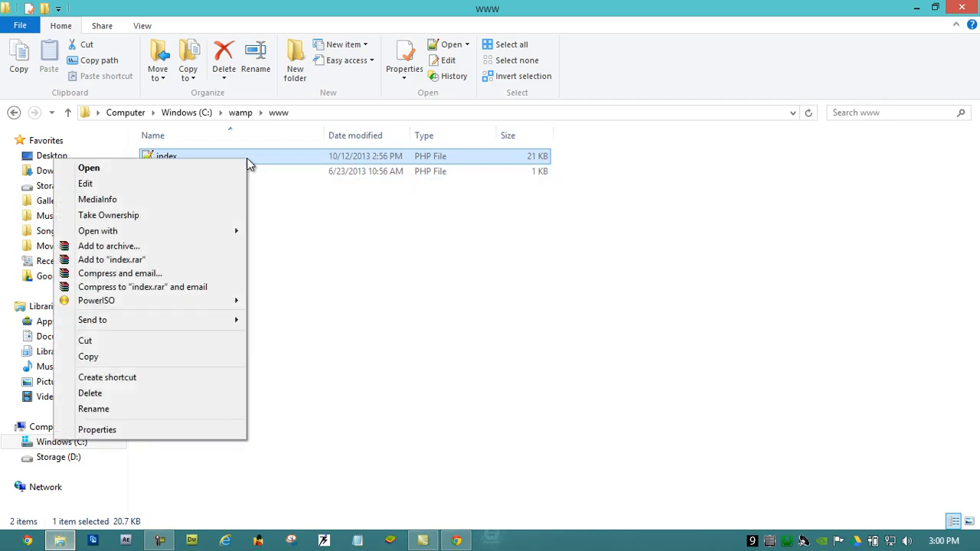
mouse_move(209, 232)
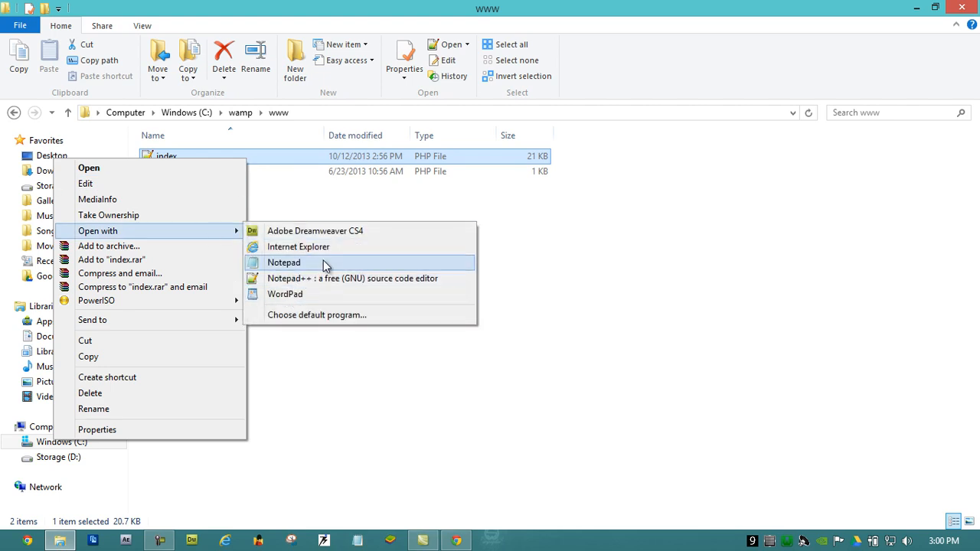
left_click(323, 263)
- Replace the entire contents of the index file with the text "hello" and save it
left_click_drag(480, 88, 462, 130)
left_click_drag(498, 330, 626, 345)
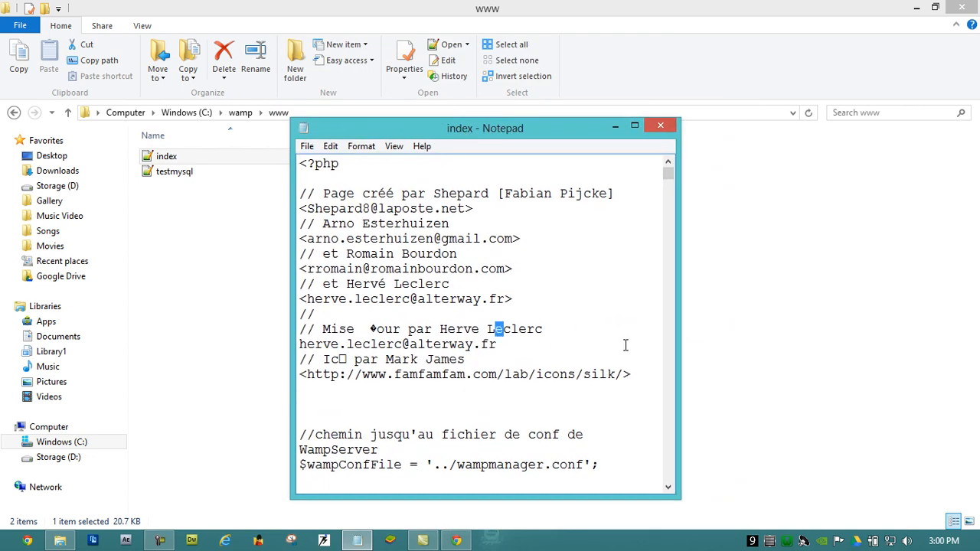
key("ctrl+a")
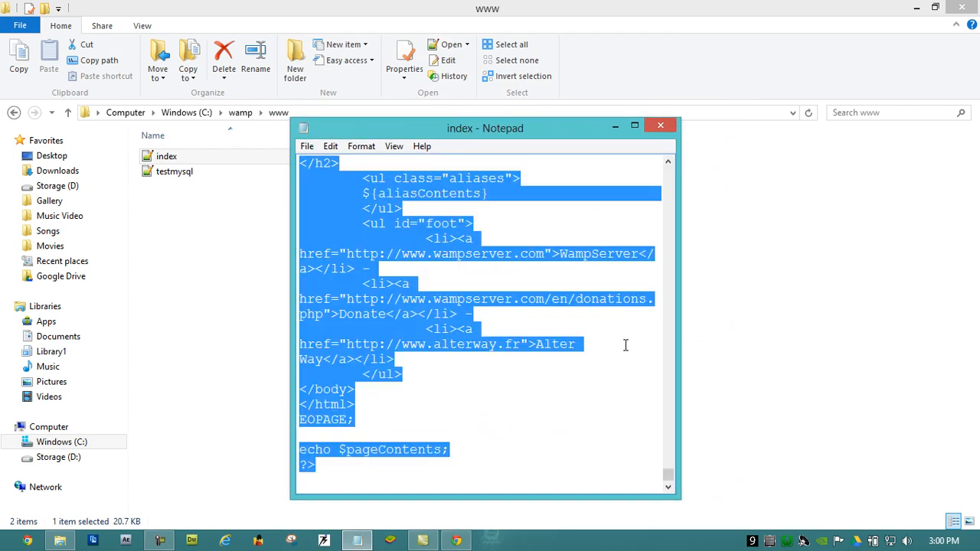
key("Delete")
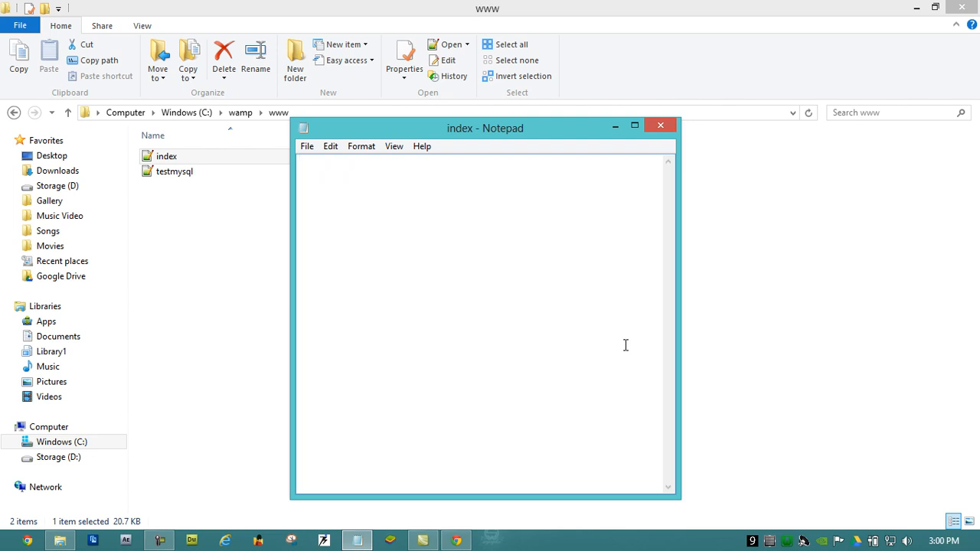
type("hello")
left_click(306, 146)
left_click(222, 193)
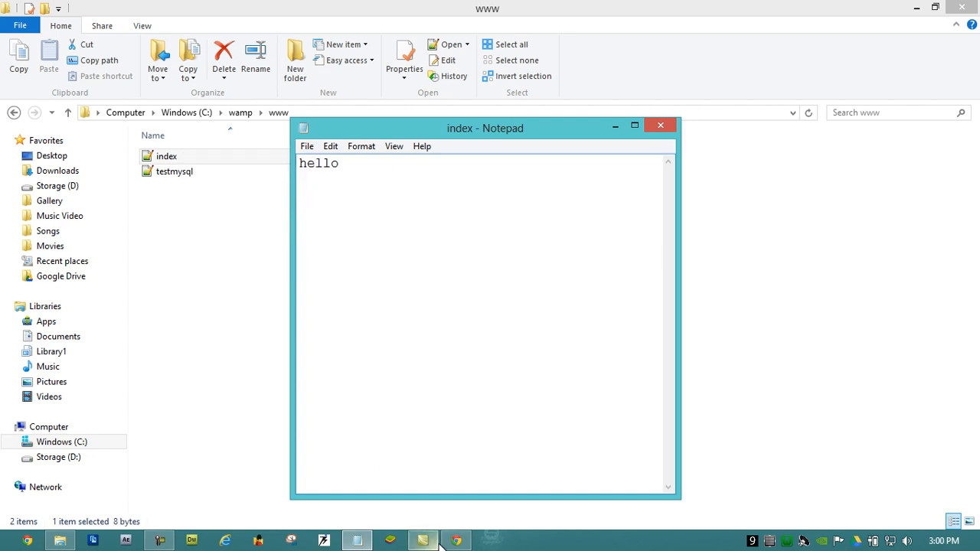
- Switch to Chrome and reload localhost to check the output of the edited index file
left_click(456, 541)
left_click(207, 32)
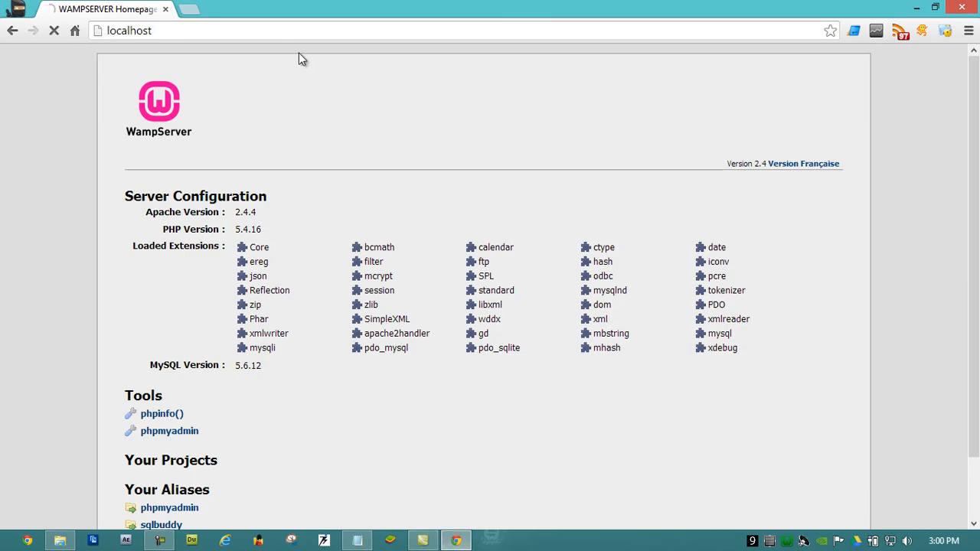
key("Return")
double_click(13, 55)
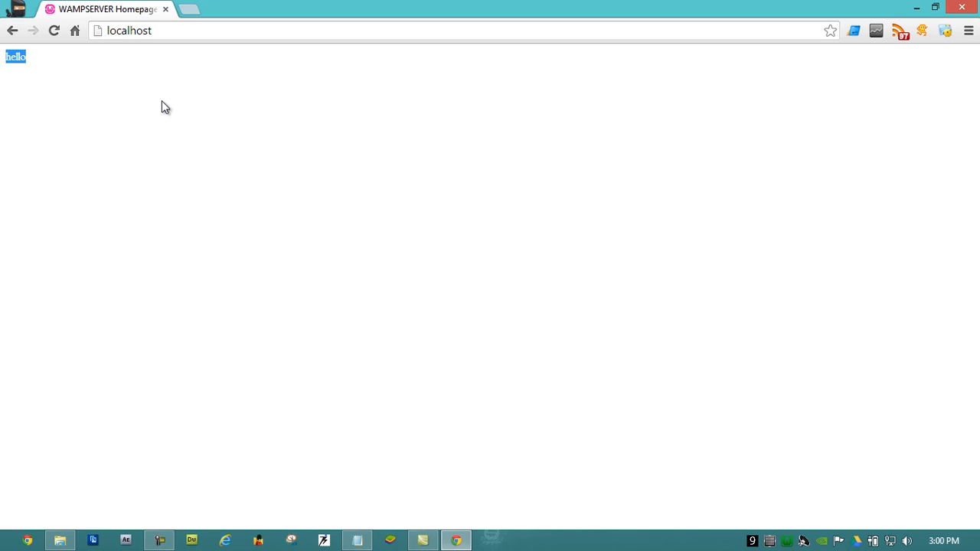
- Switch back to Notepad and replace the index file's text with a PHP script: <?php echo "Hello World"; ?>
left_click(66, 541)
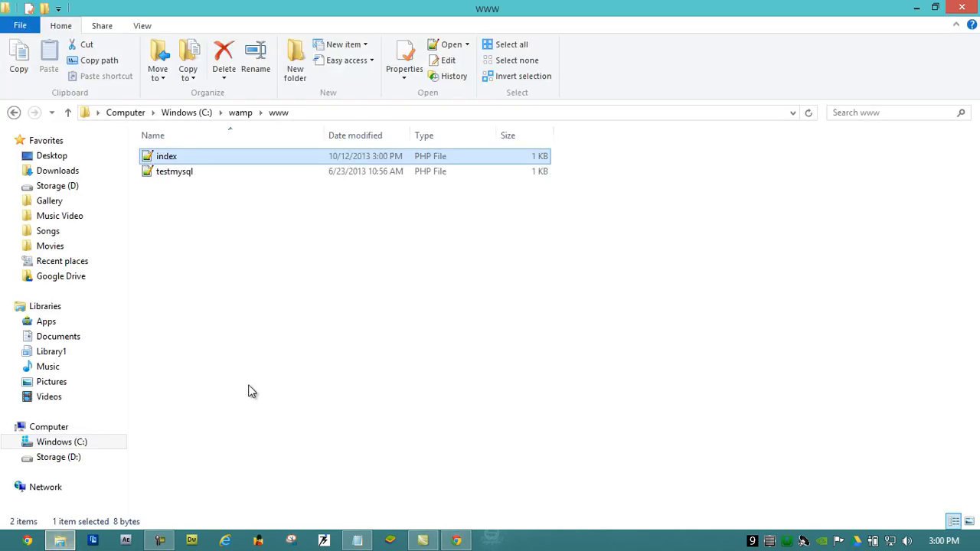
left_click(359, 542)
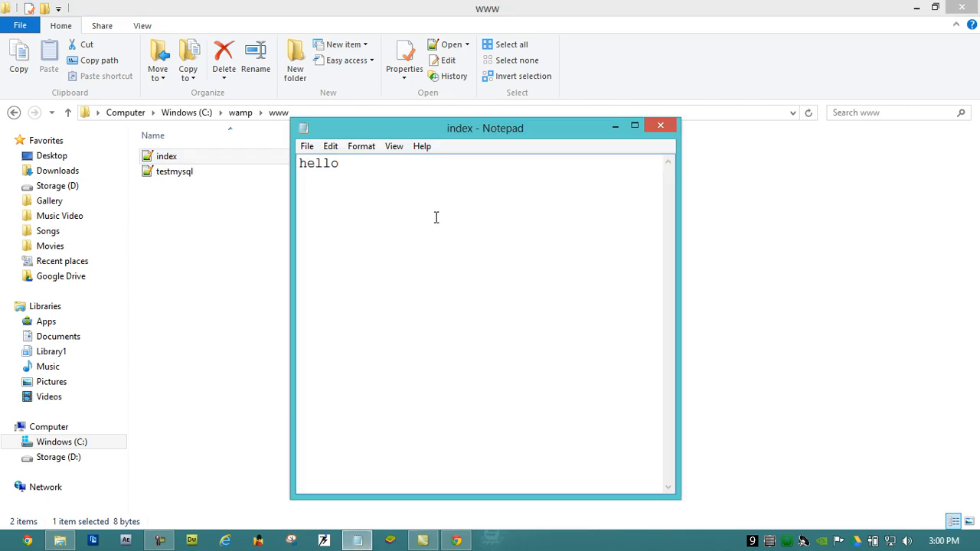
key("BackSpace")
type("<? ph")
key("BackSpace")
key("BackSpace")
key("BackSpace")
type("pecho \"Hello Wo")
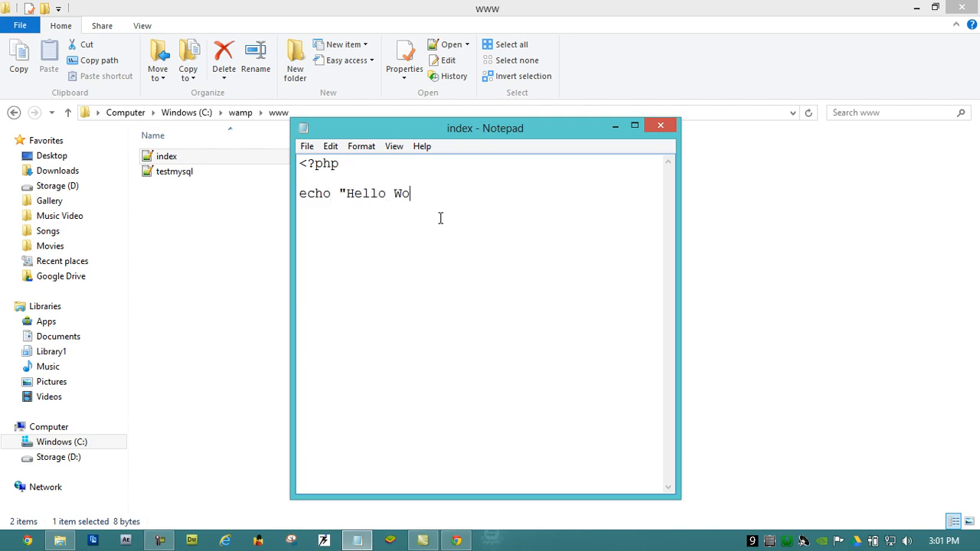
type("orld")
type(">")
key("BackSpace")
type(">")
key("BackSpace")
type("?>")
- Save the index file and close Notepad
left_click(305, 146)
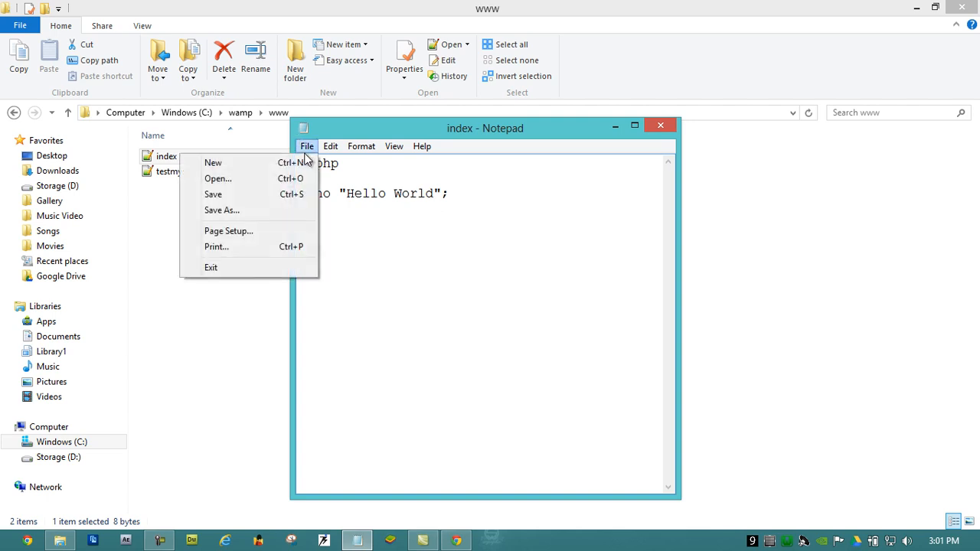
left_click(273, 194)
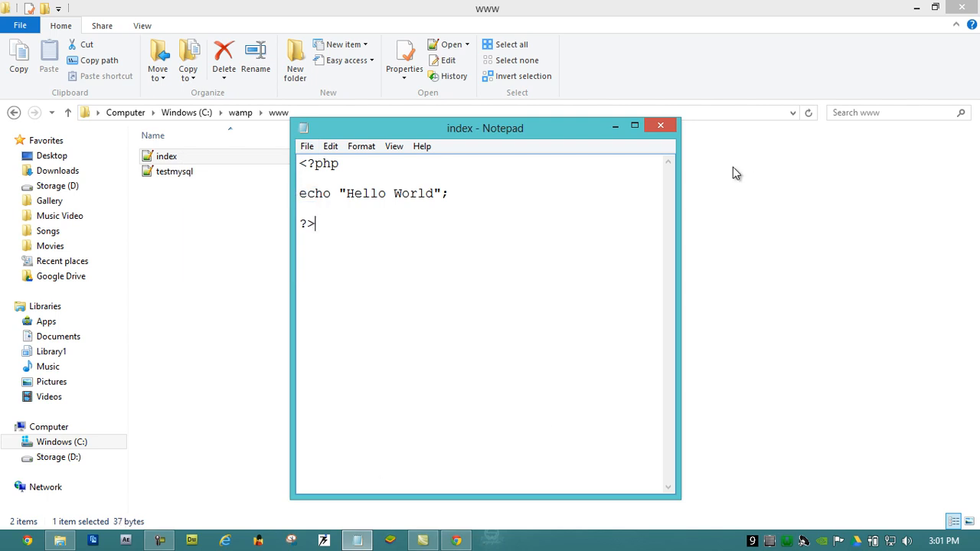
left_click(659, 126)
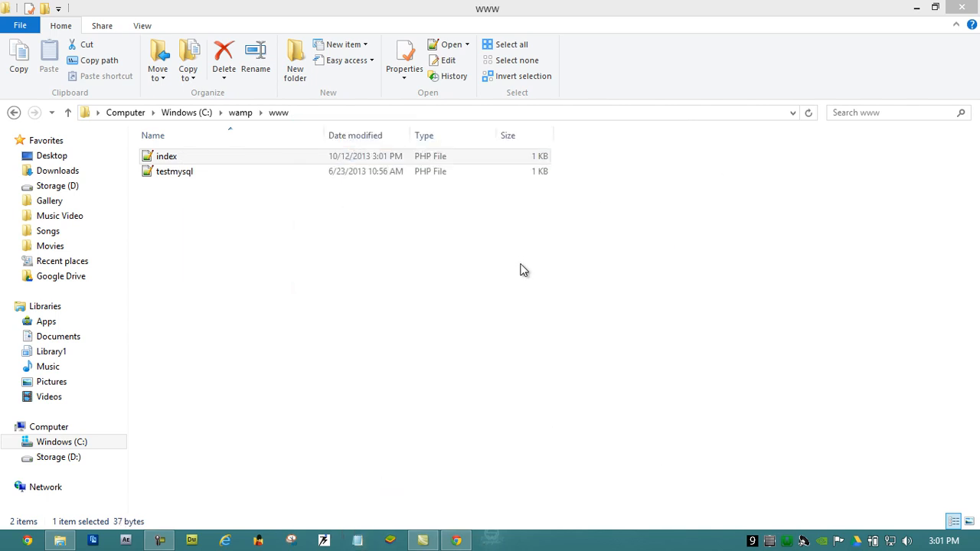
- Switch to Chrome and reload localhost to check the PHP script's output
left_click(456, 540)
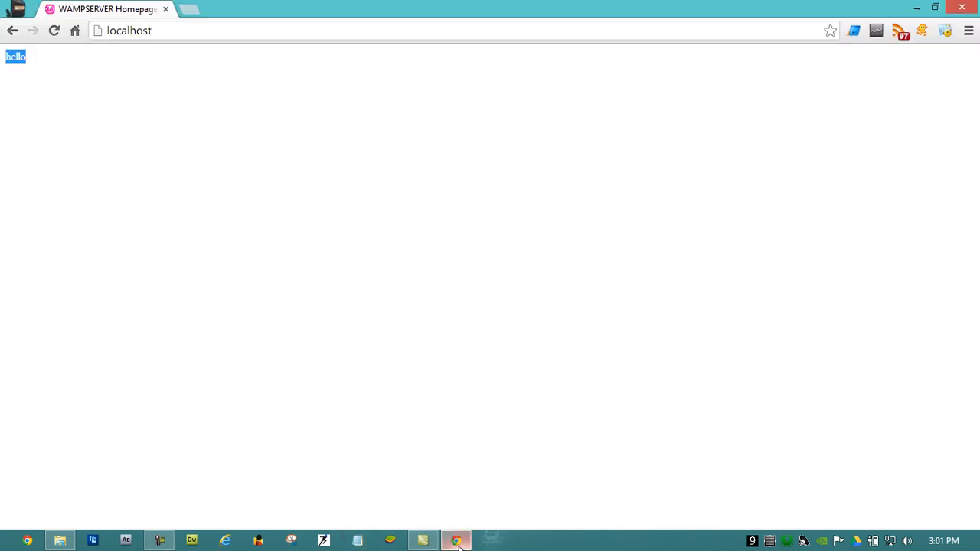
left_click(260, 31)
key("Return")
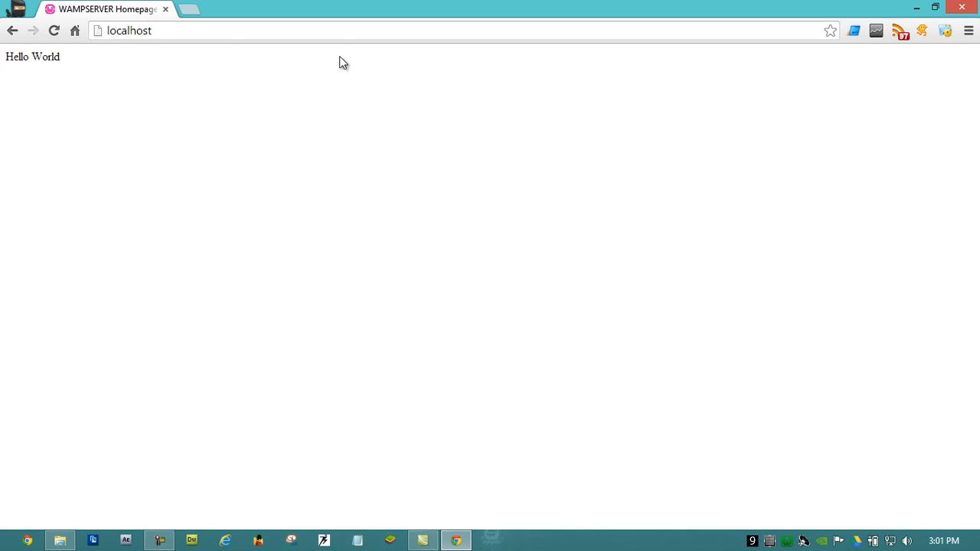